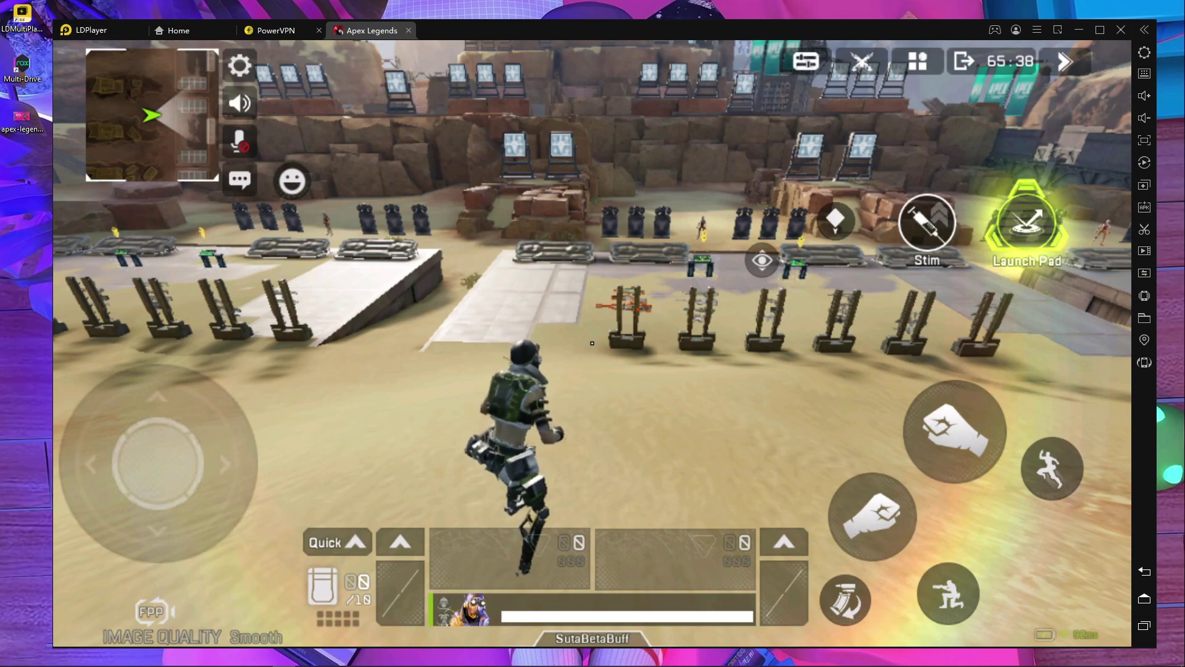
- Capture the mouse for game control and run the character up the ramp to a Target Practice console in the firing range
click(687, 366)
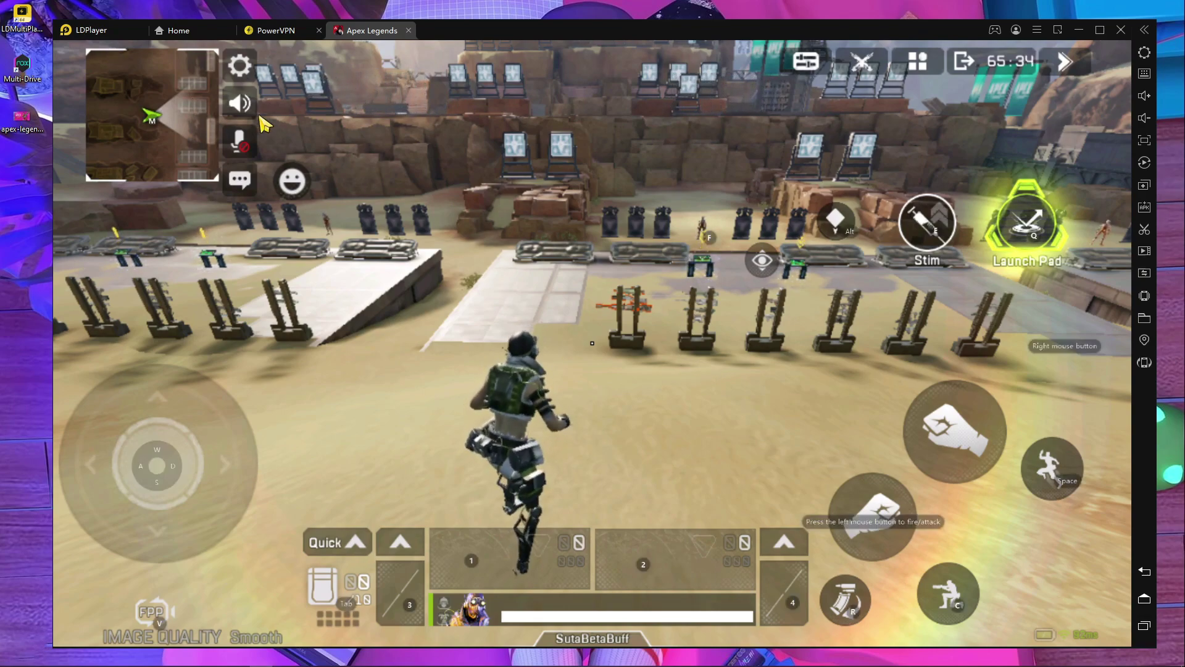
key(ctrl)
key(w)
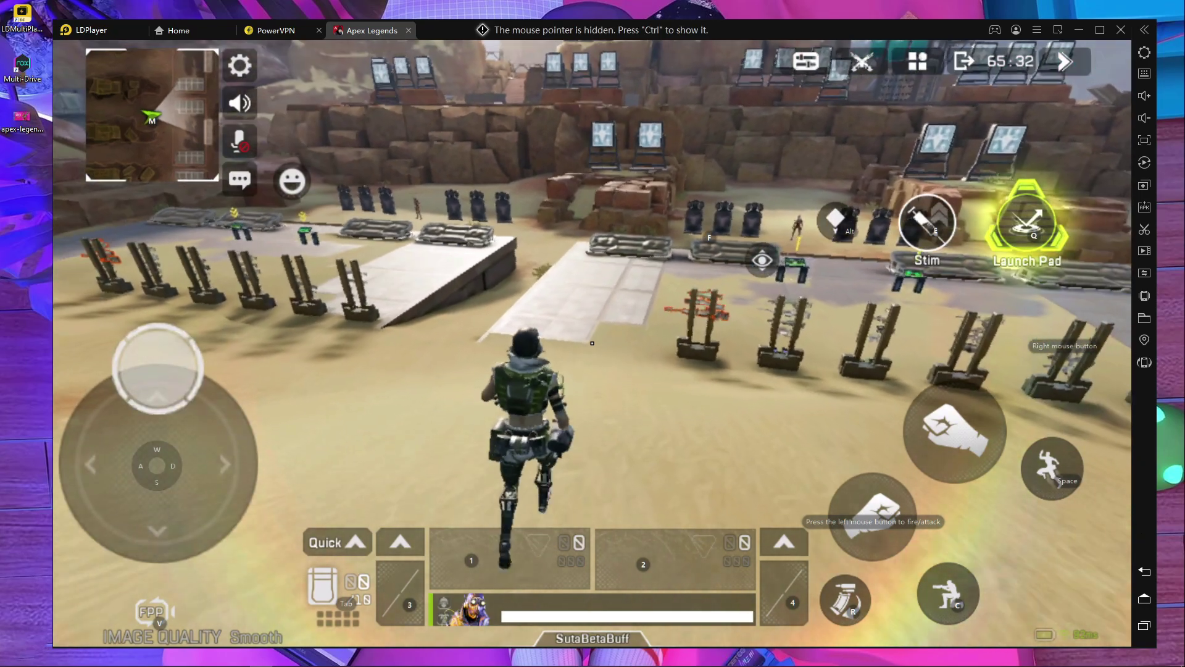
key(d)
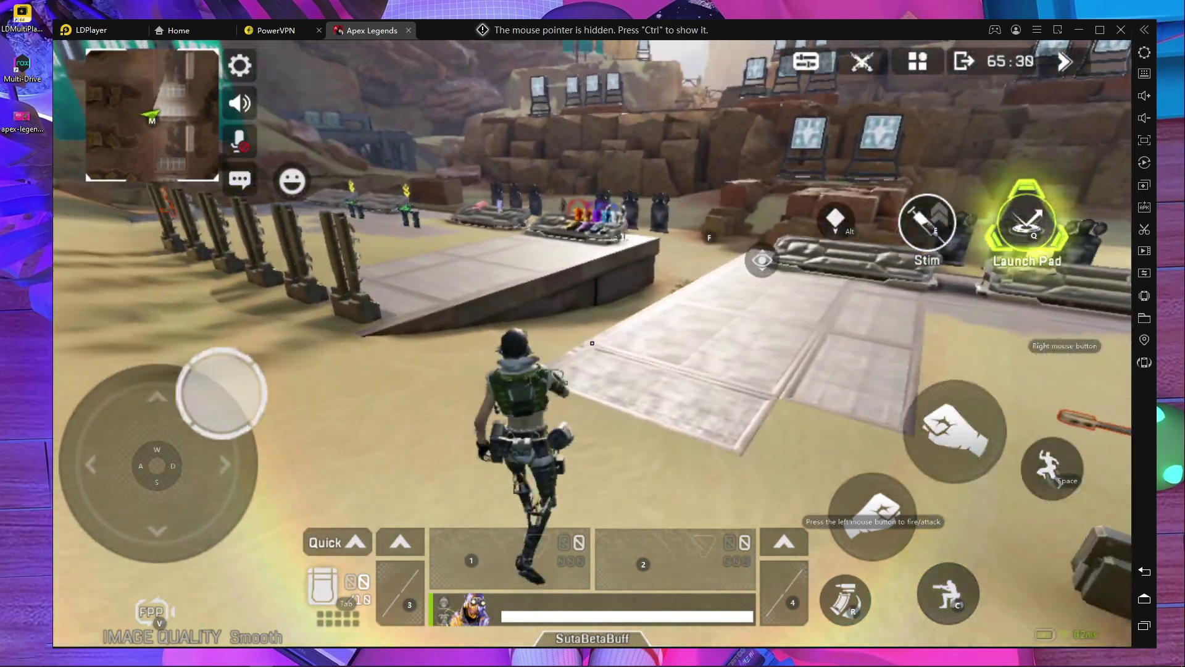
key(w)
key(d)
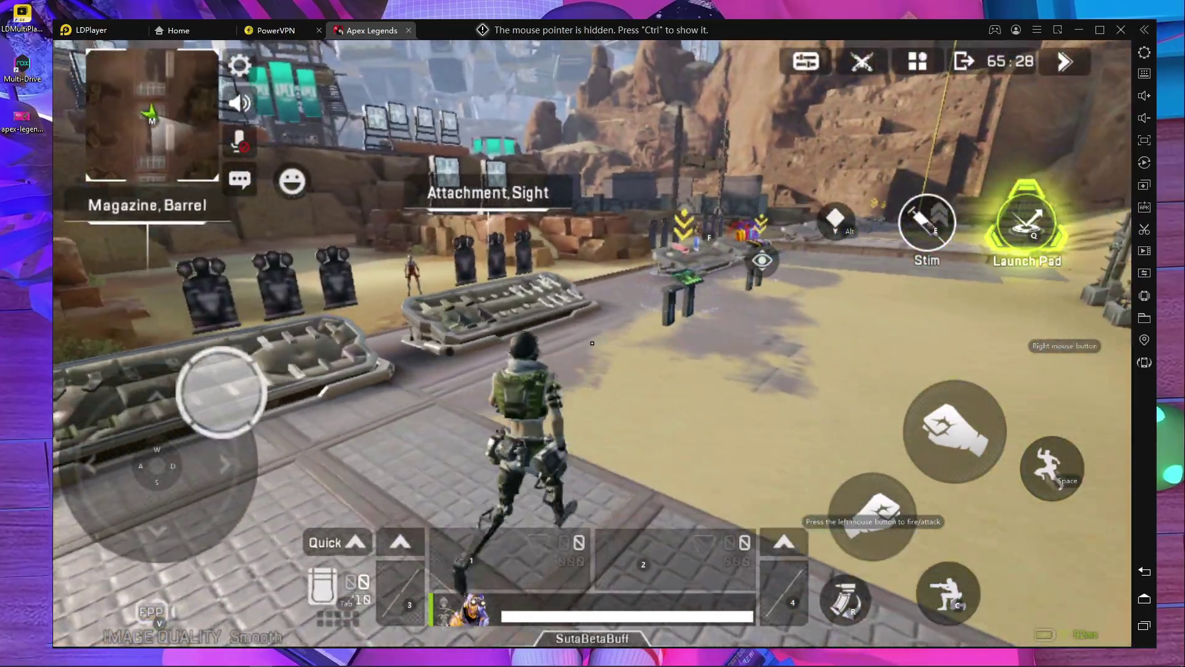
key(w)
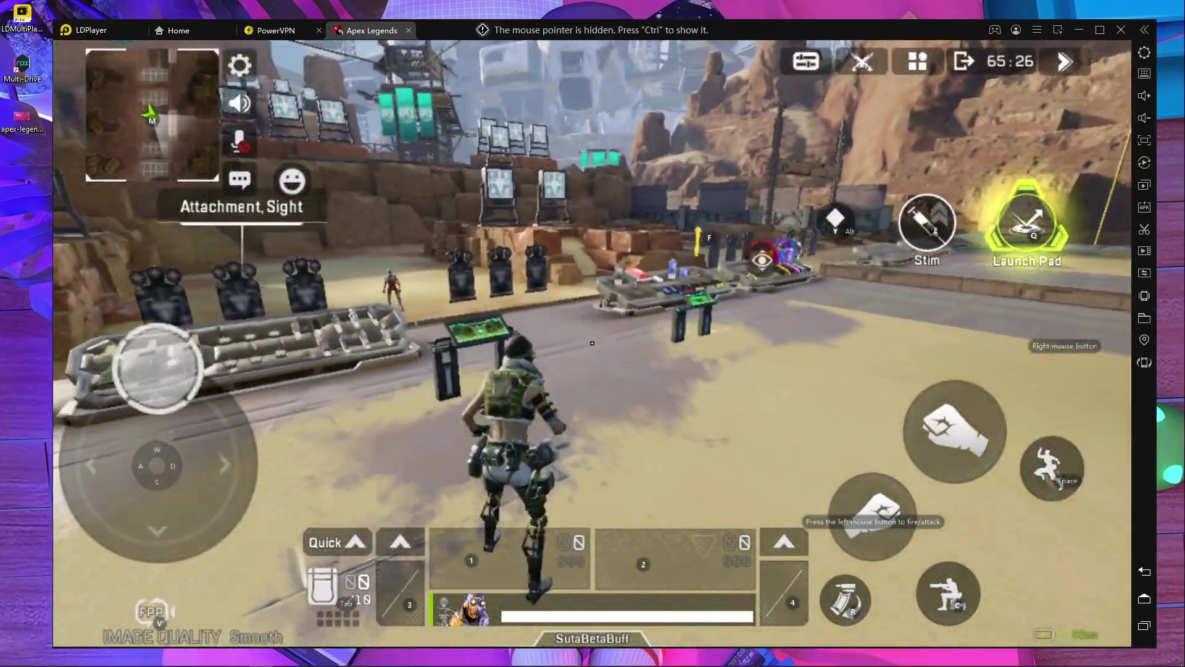
key(w)
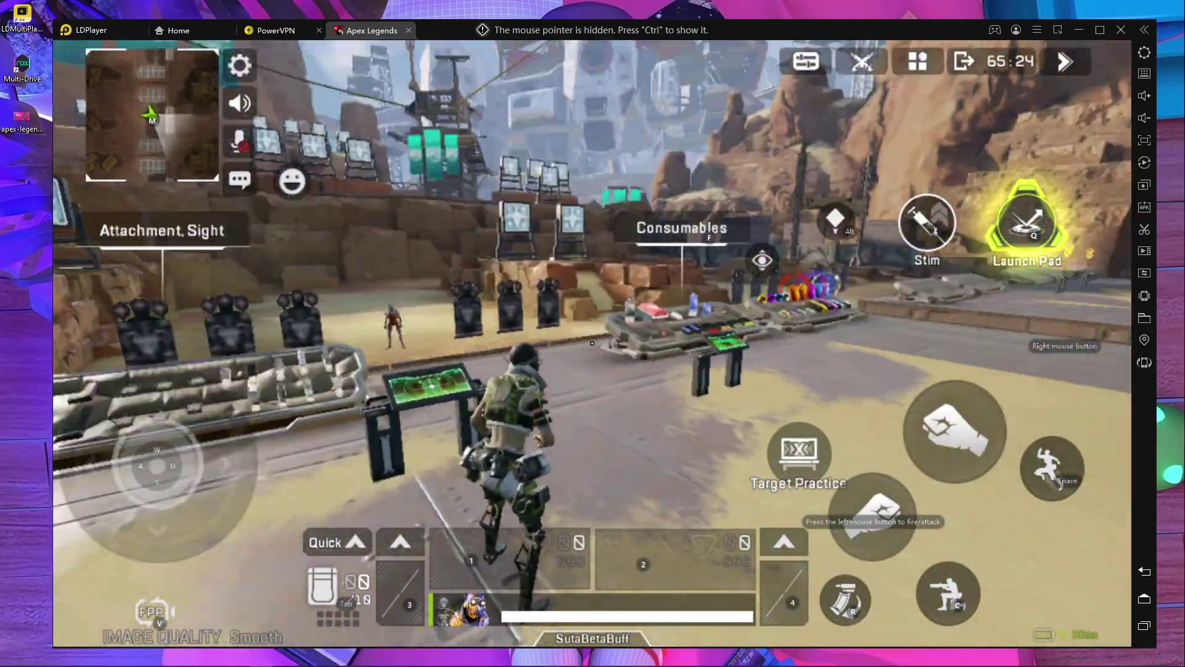
key(w)
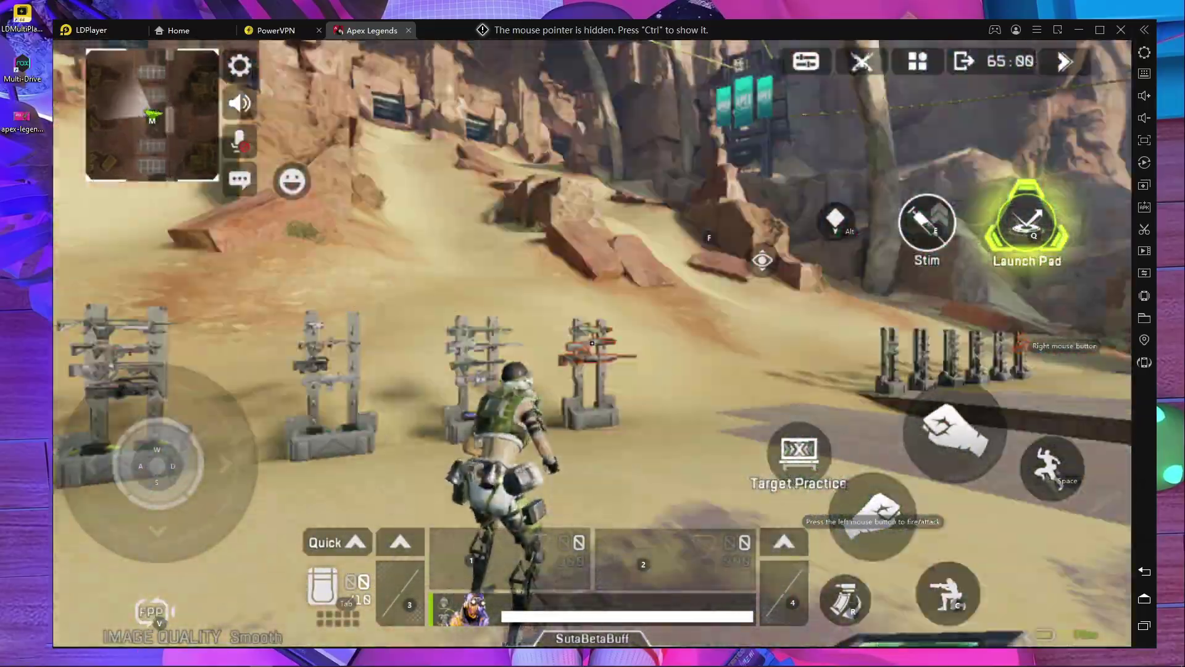
- Run the character around the firing range's loot tables, stopping at the console beside the consumables table
key(w)
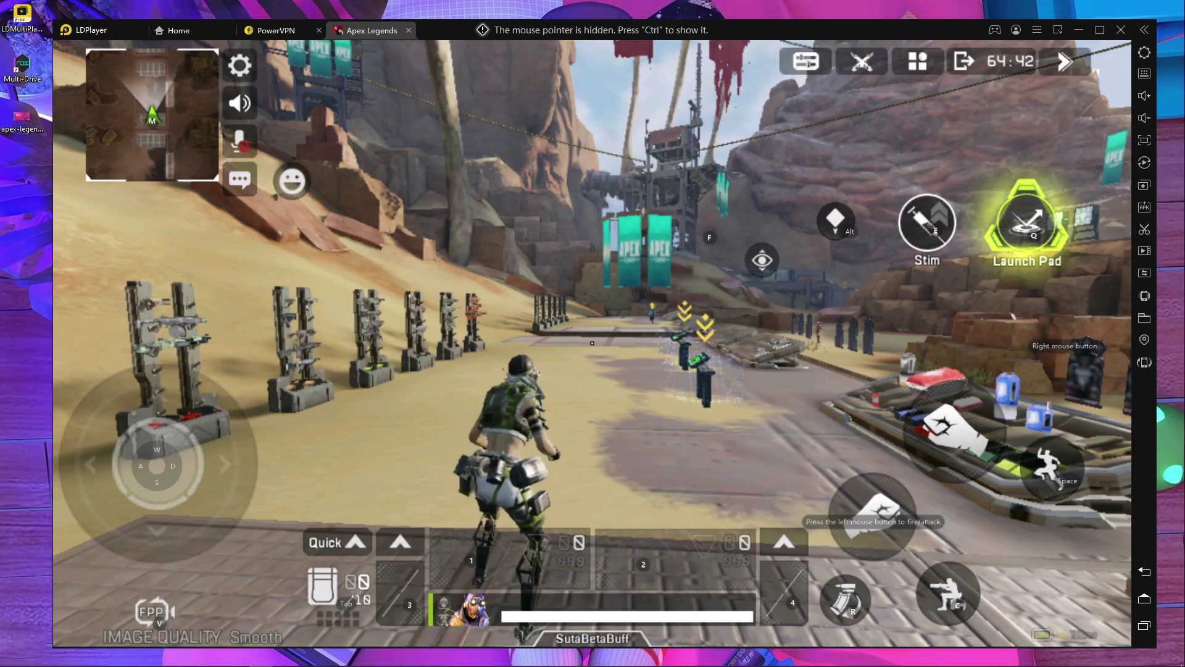
key(w)
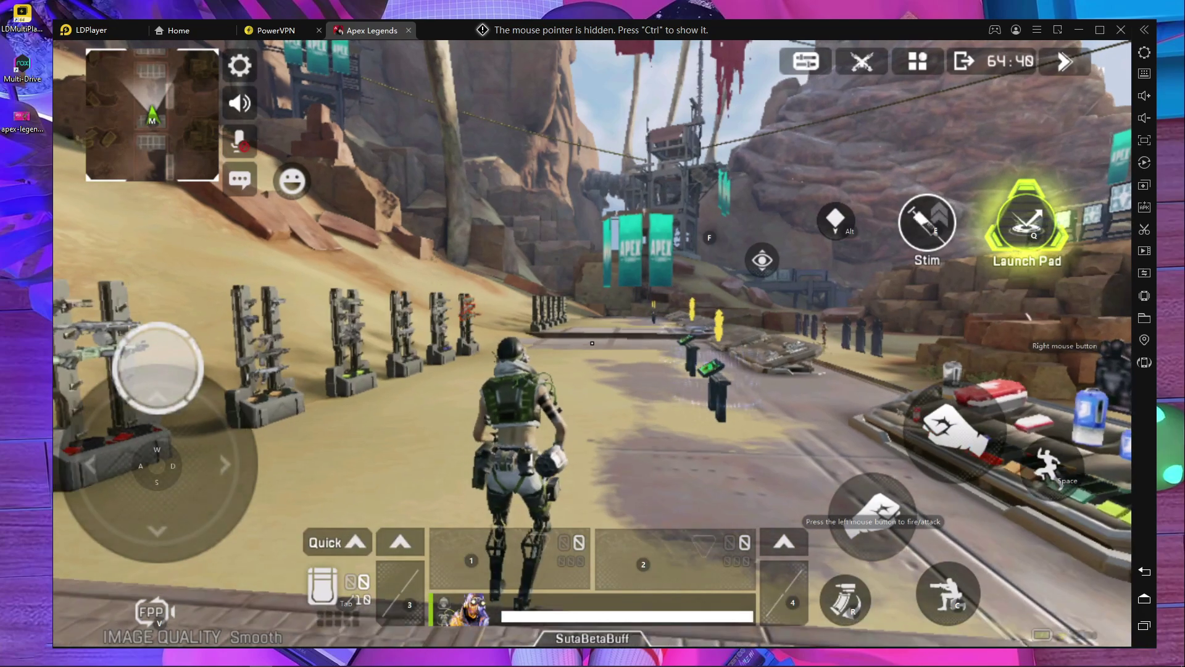
key(d)
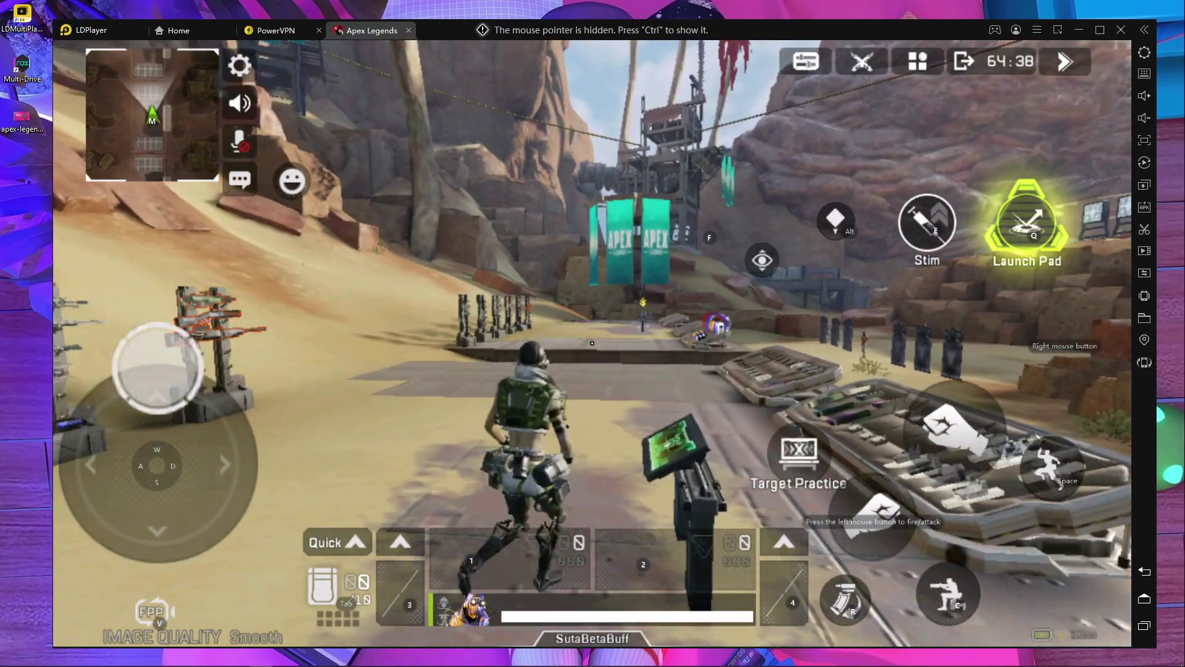
key(a)
key(d)
key(w)
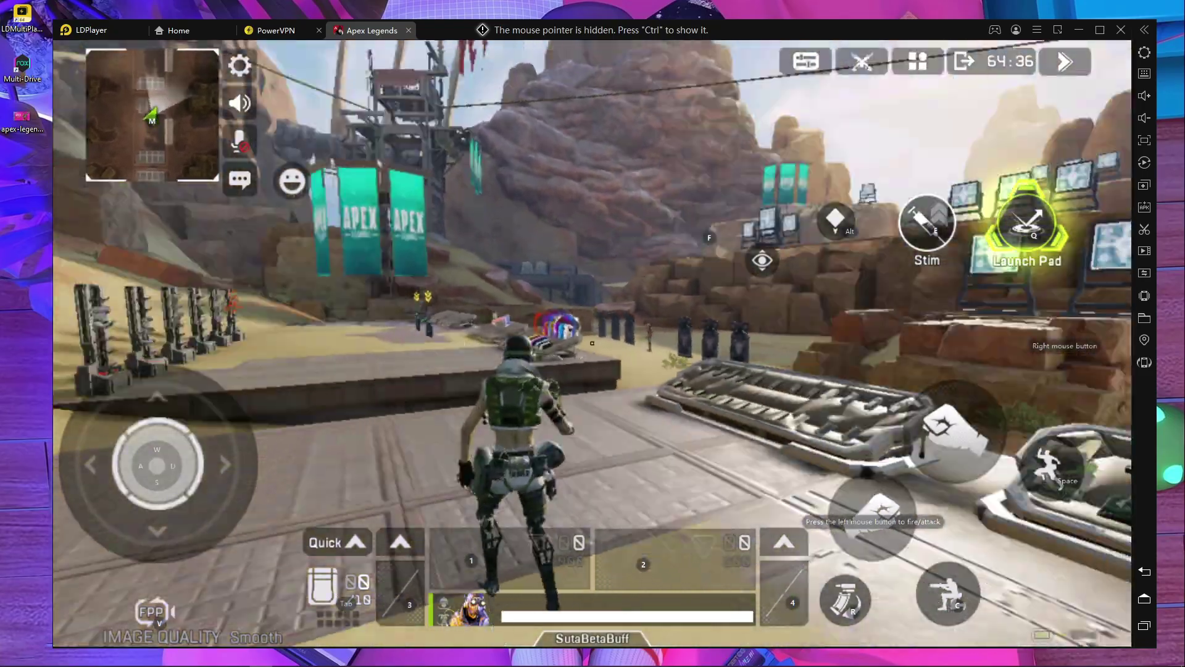
key(w)
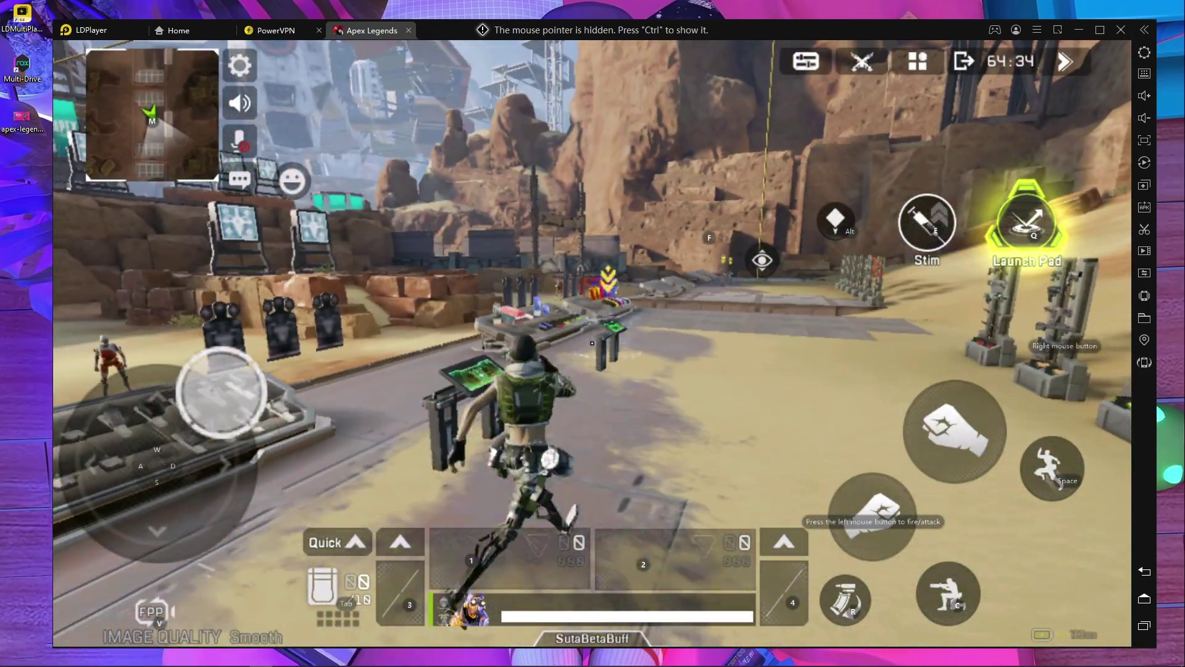
key(d)
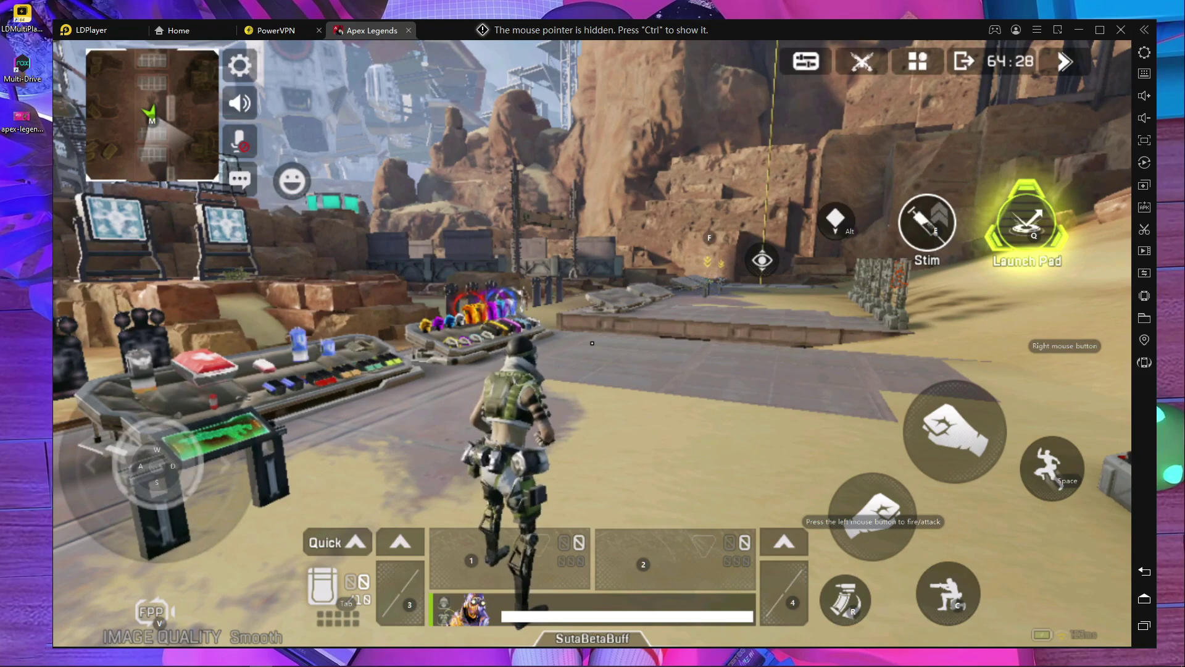
- Release the mouse from the game and minimize the LDPlayer and LDMultiPlayer windows
key(ctrl)
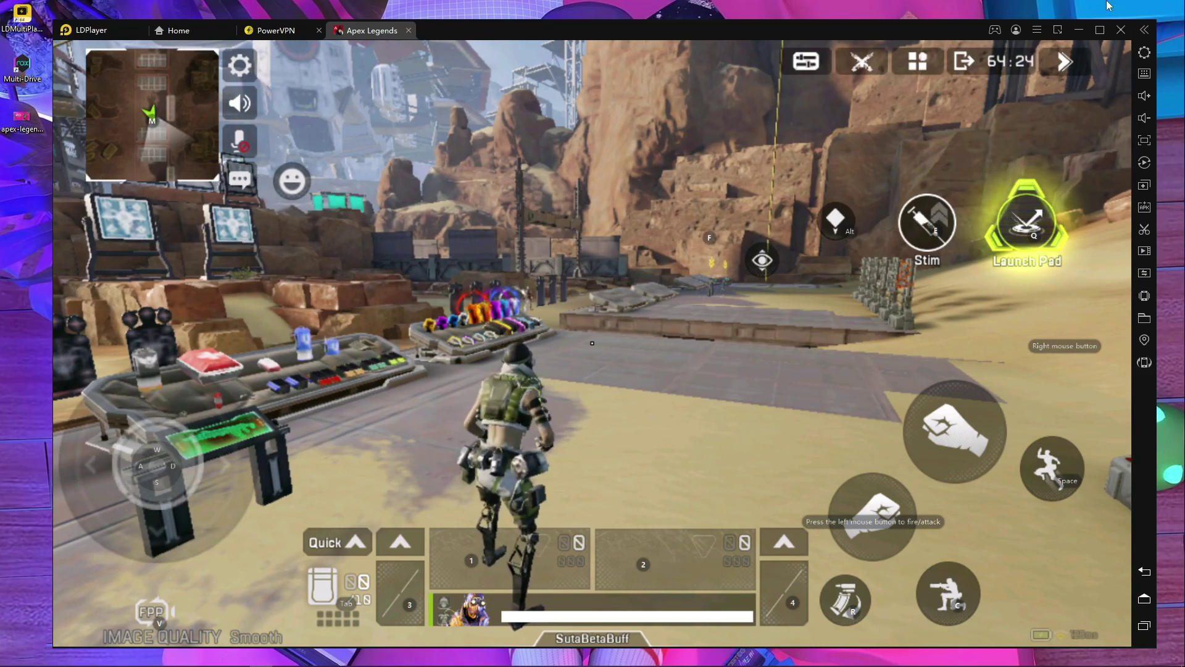
click(1086, 30)
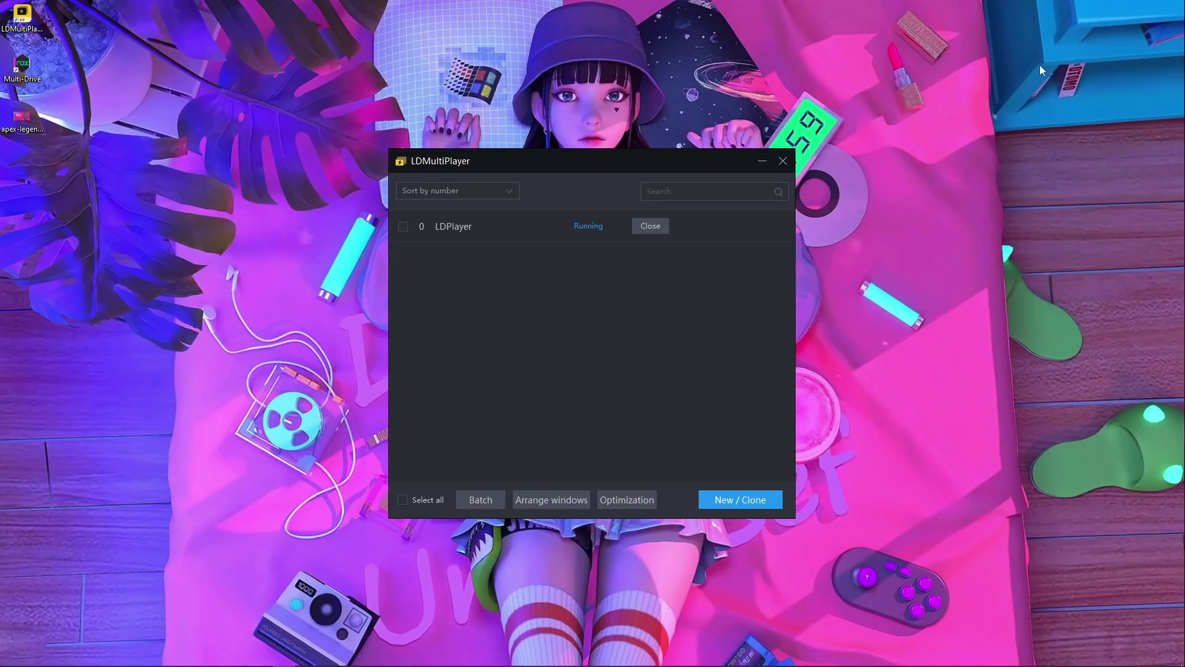
click(762, 161)
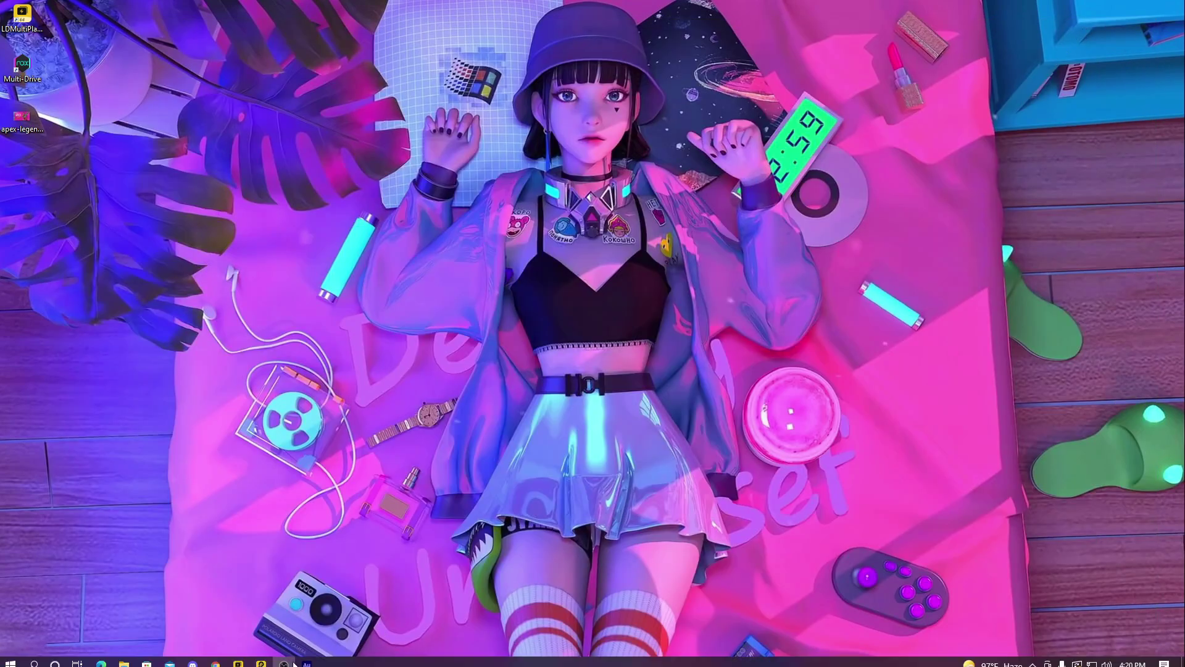
click(262, 658)
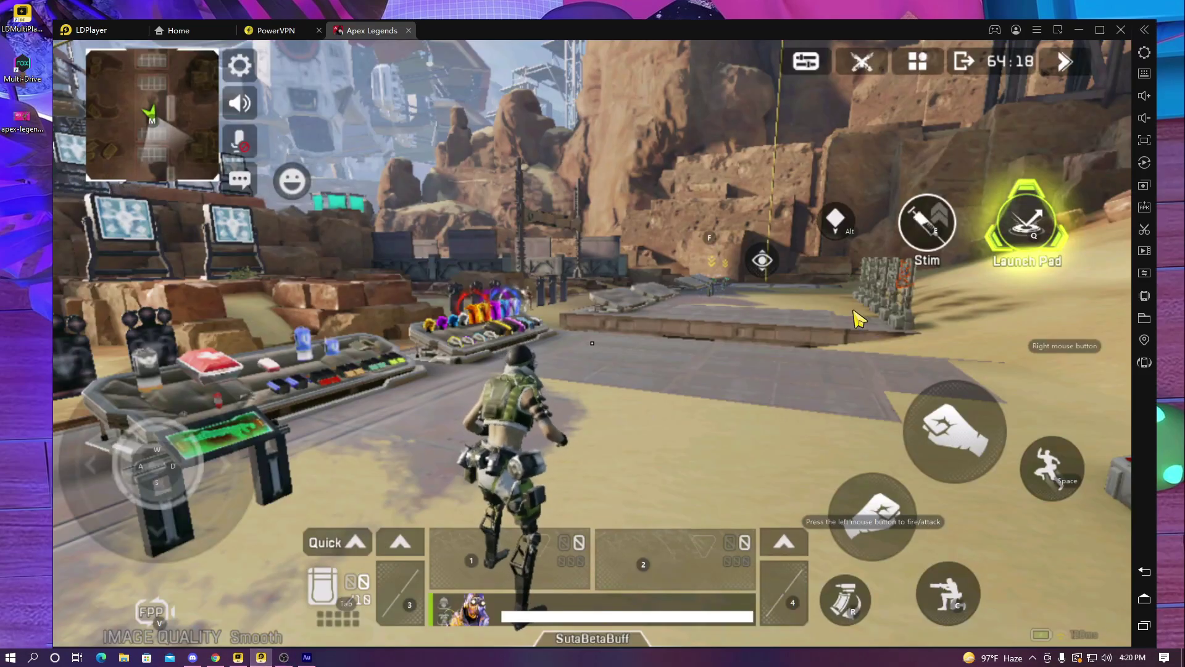
drag(696, 84, 442, 93)
click(517, 218)
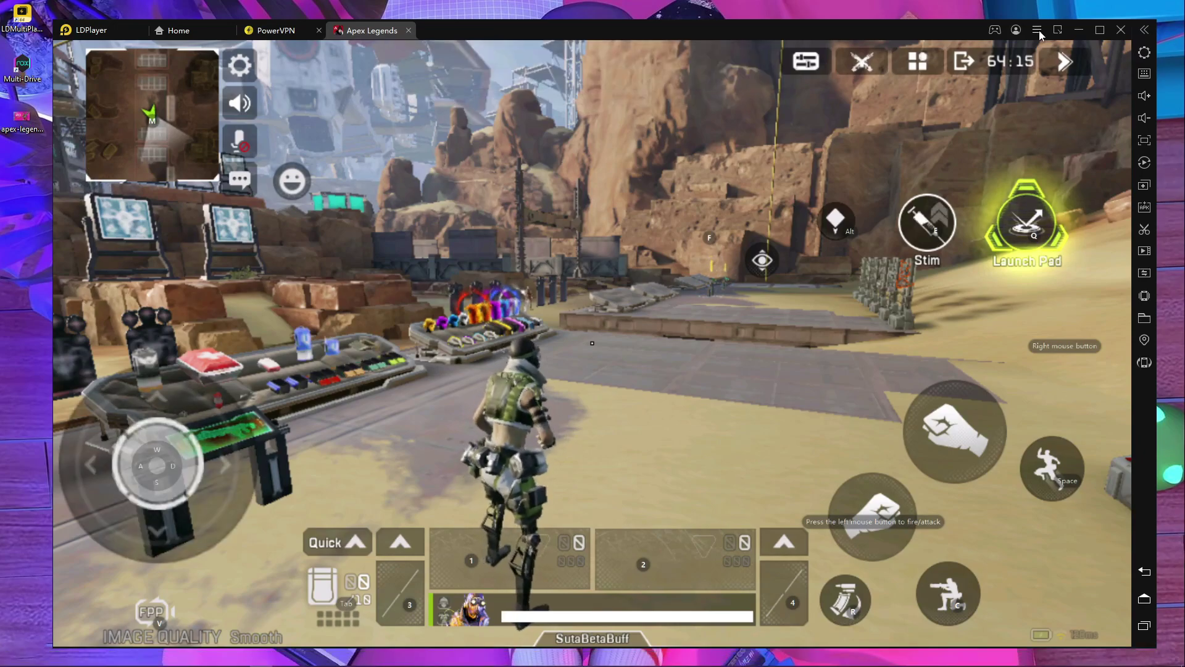
click(1078, 31)
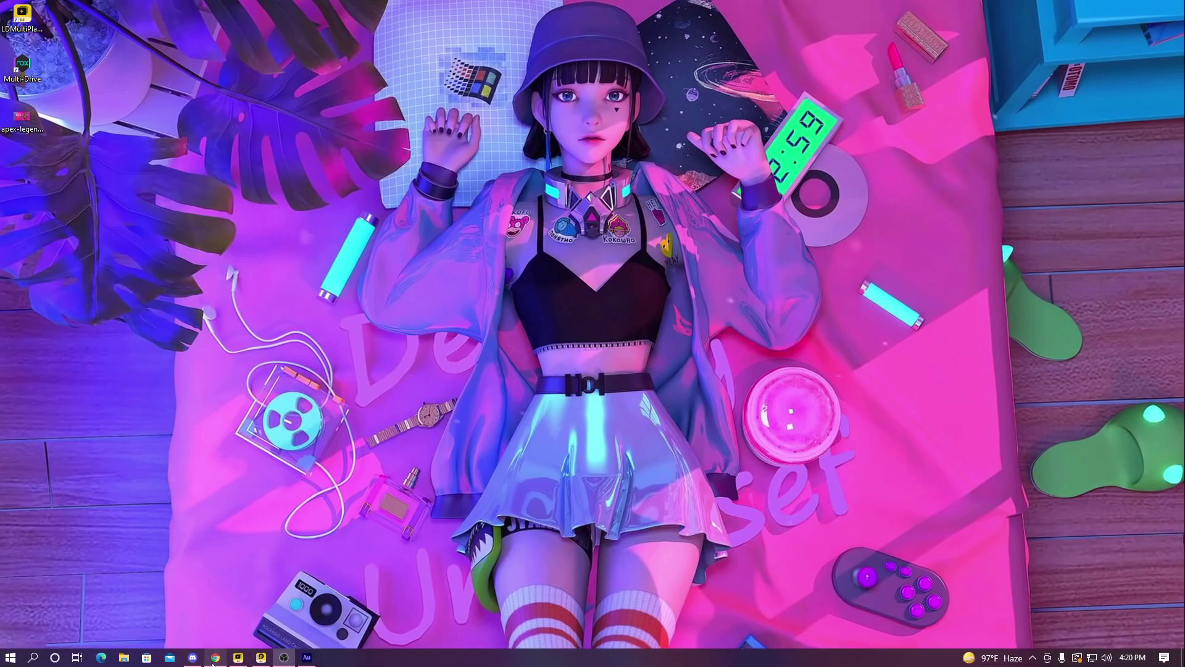
- Switch to Google Chrome by opening a new browser window
right_click(214, 660)
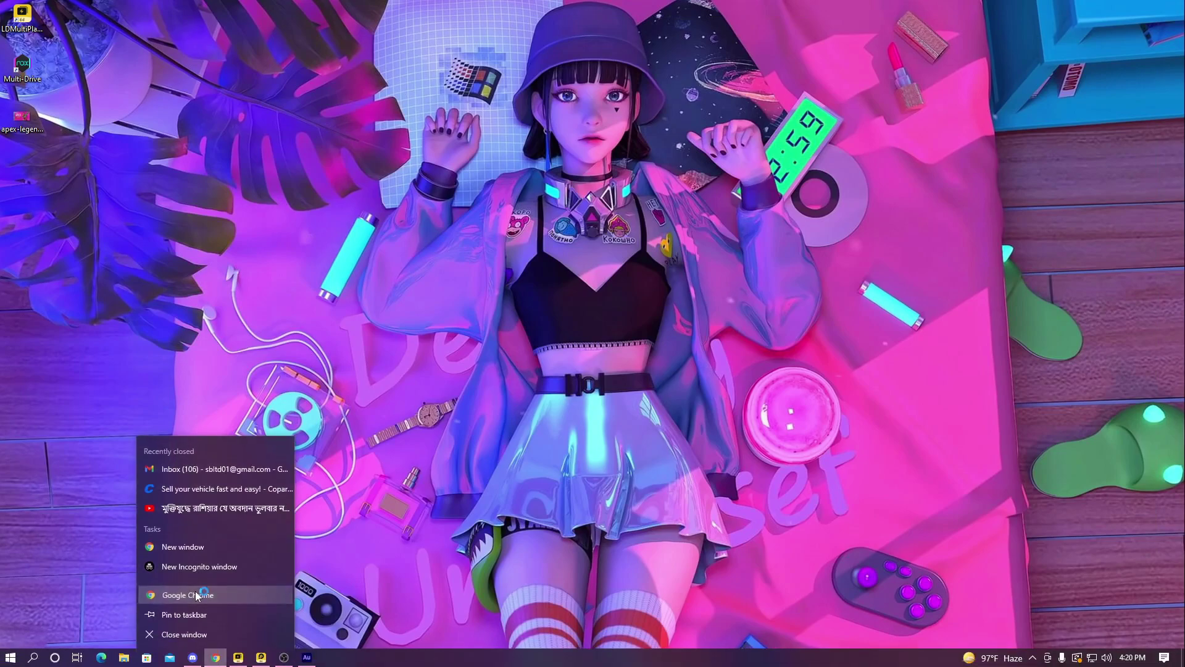
click(197, 594)
double_click(727, 57)
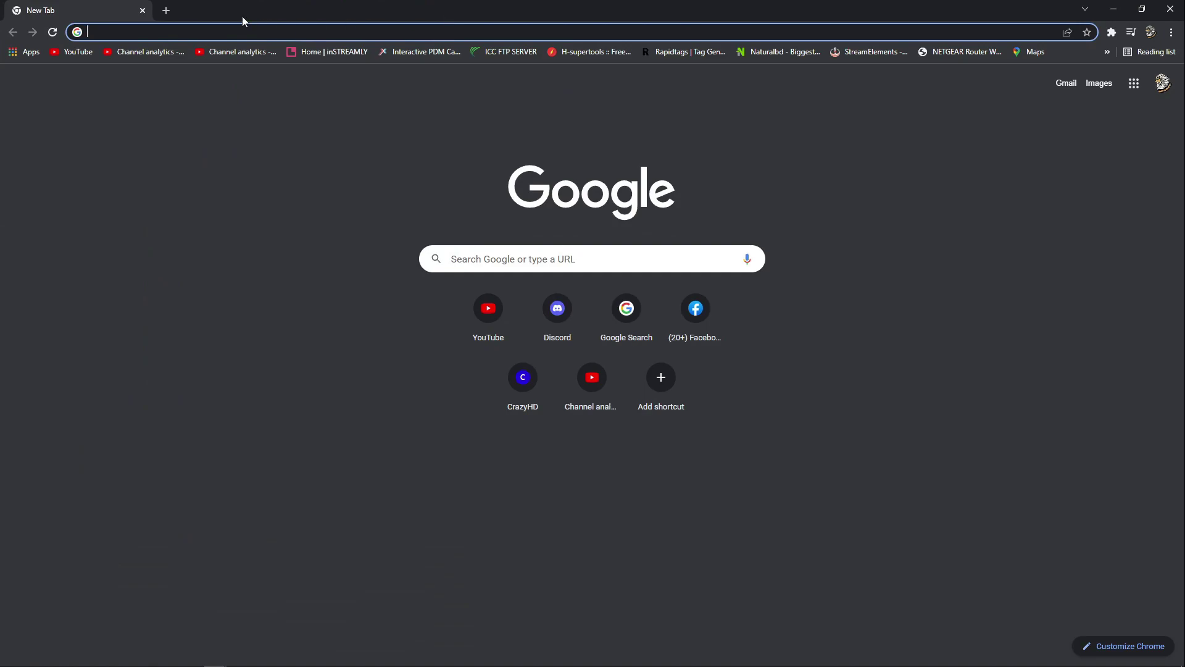
- Search Google for "letter for Apex legend" and skim the results
text(ld player)
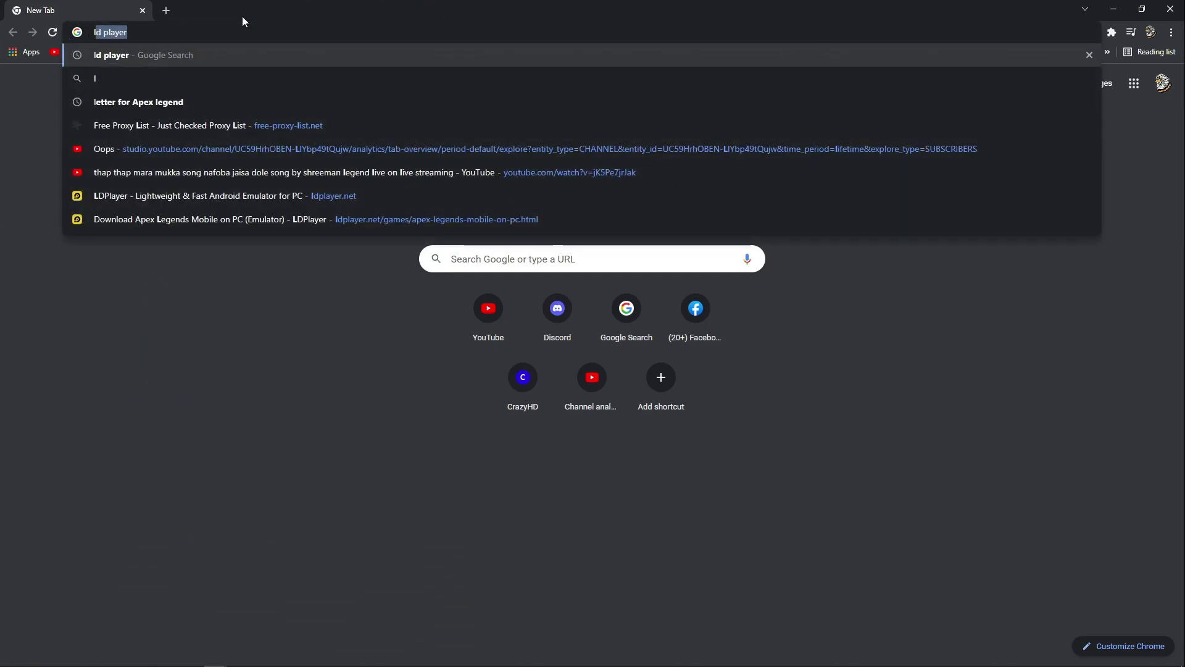
click(159, 104)
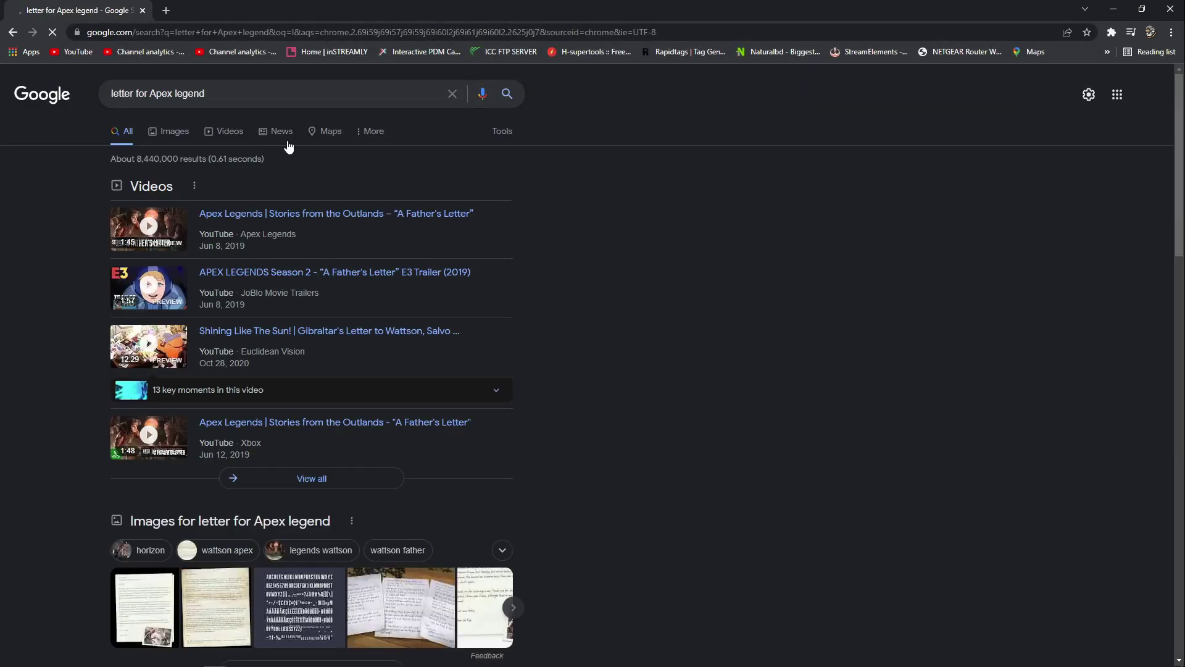
scroll(568, 329, down, 4)
scroll(567, 324, down, 3)
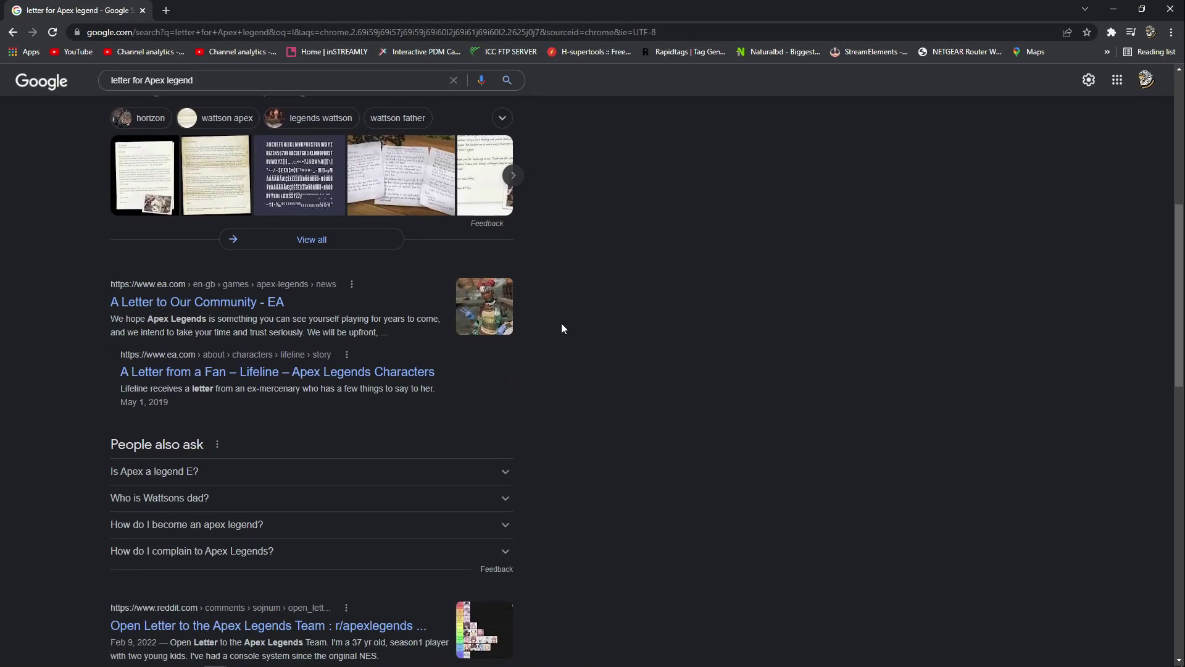
scroll(457, 326, down, 2)
scroll(455, 325, up, 9)
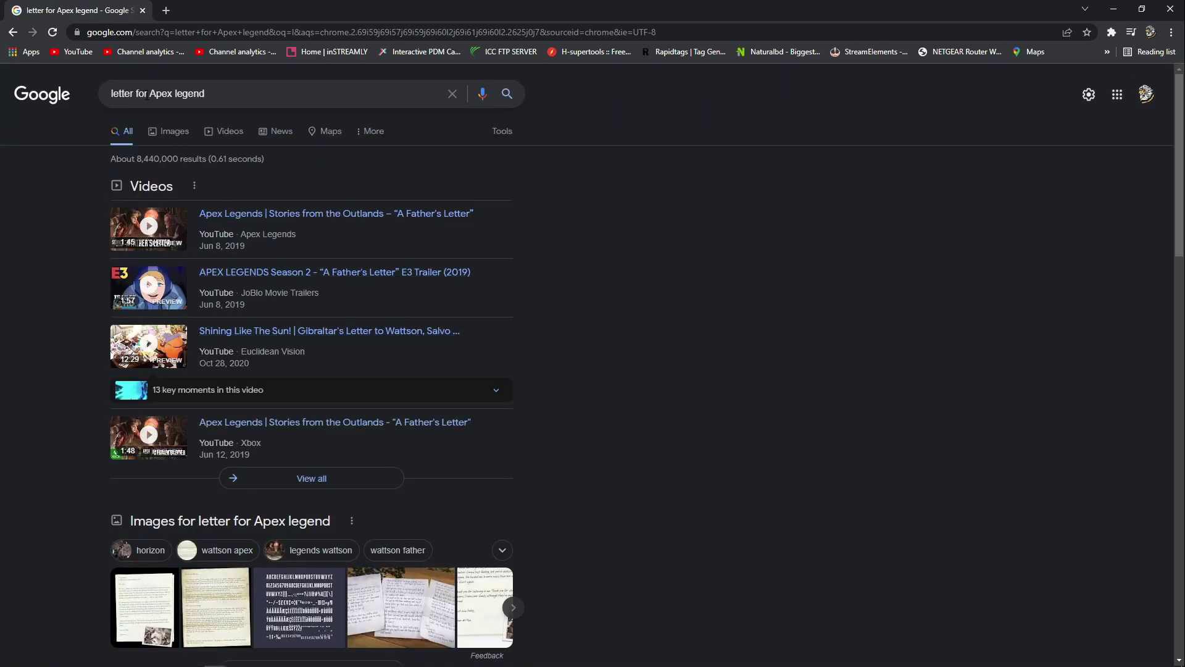
- Search Google for "ld player for Apex legend" and open LDPlayer's "Download Apex Legends Mobile on PC (Emulator)" page
text(ld ol)
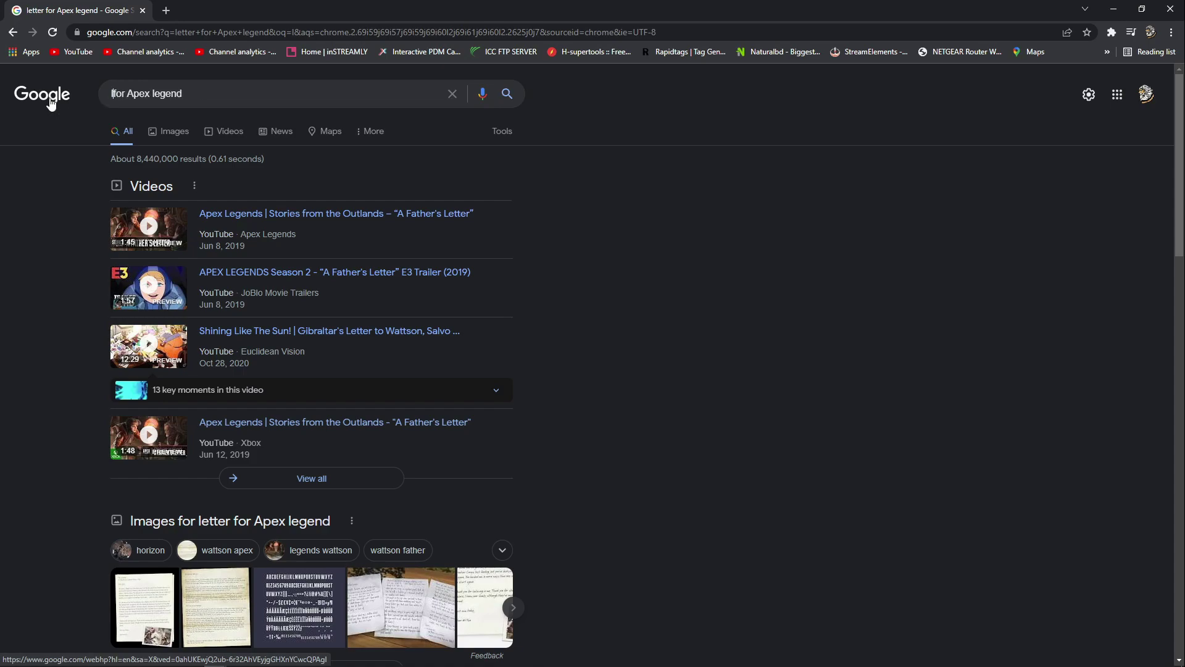
text(lay)
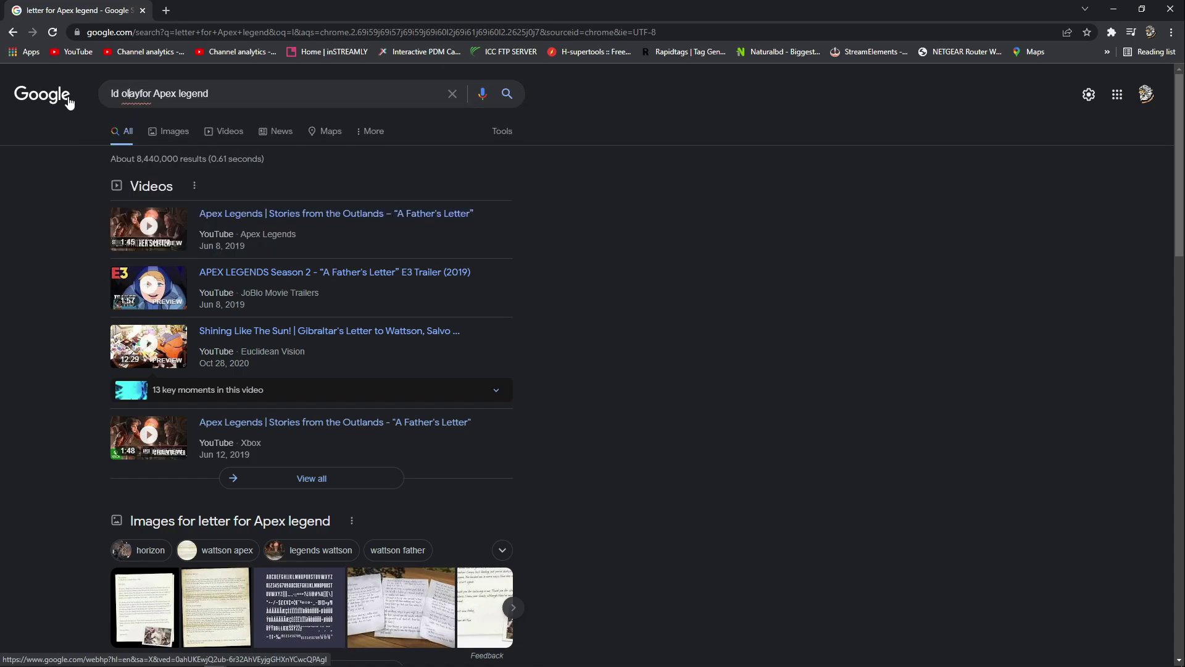
key(BackSpace)
text(er)
key(Return)
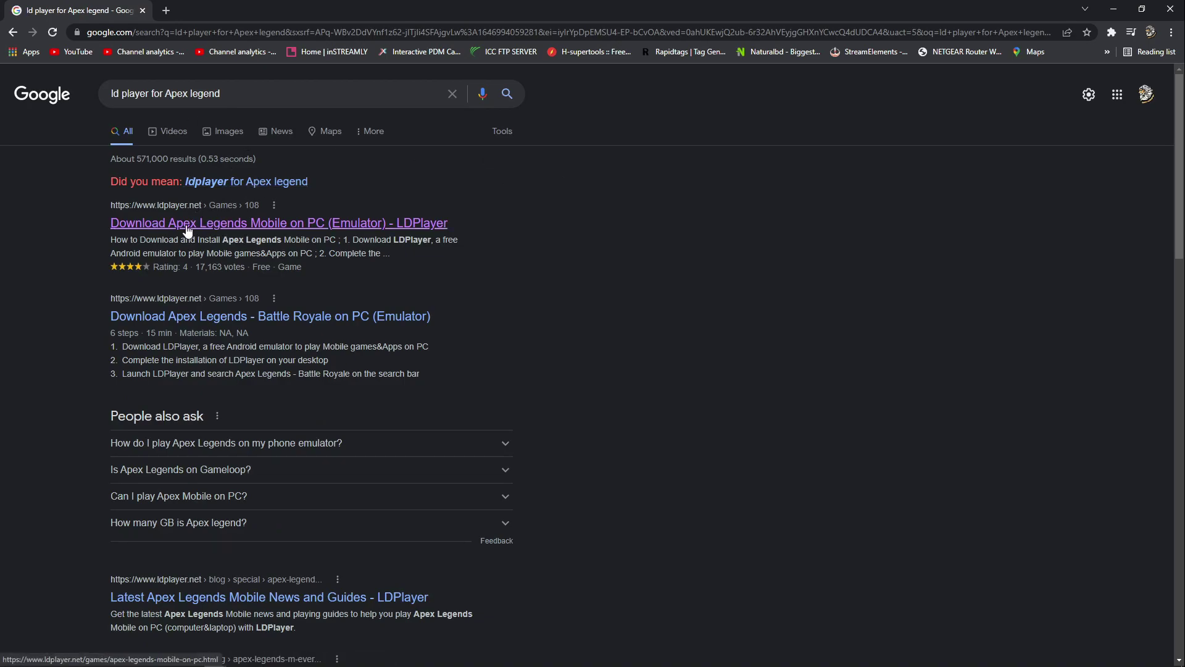
click(214, 226)
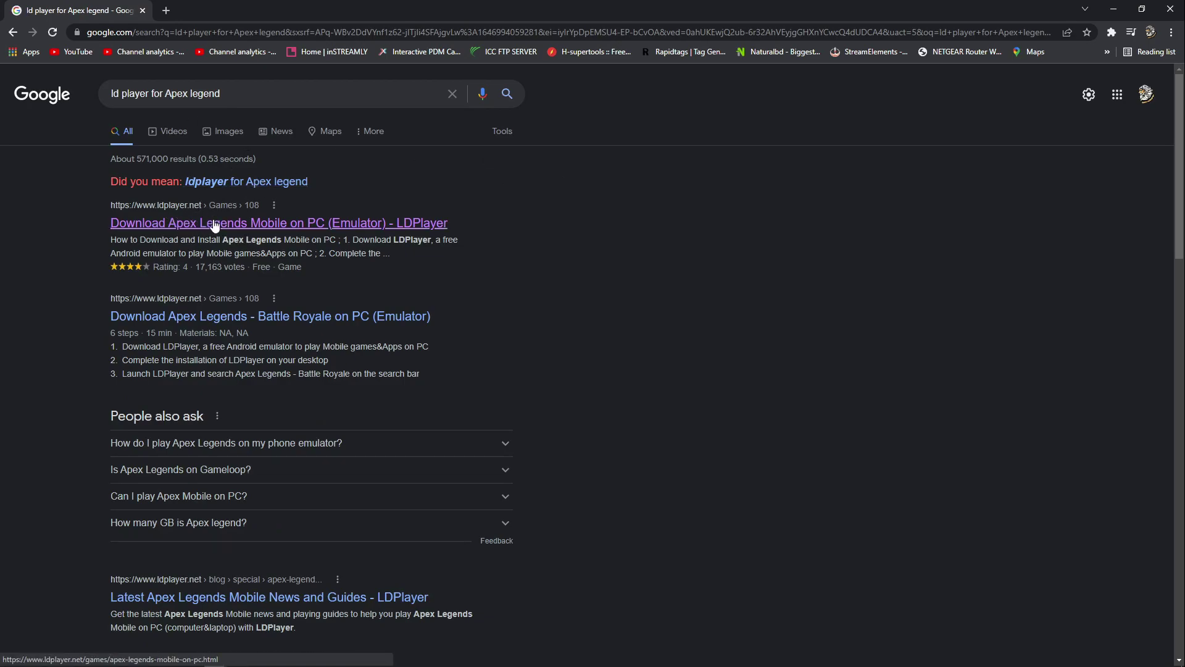
click(219, 228)
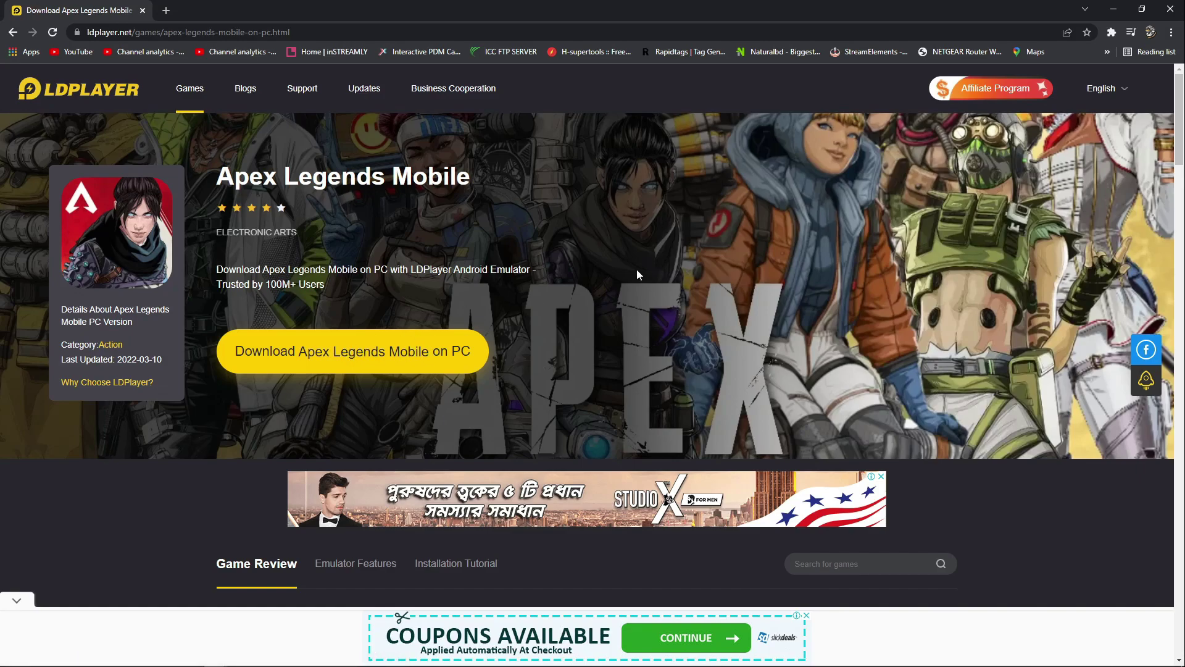
- Close the browser and switch back to the LDPlayer window running Apex Legends
click(1170, 9)
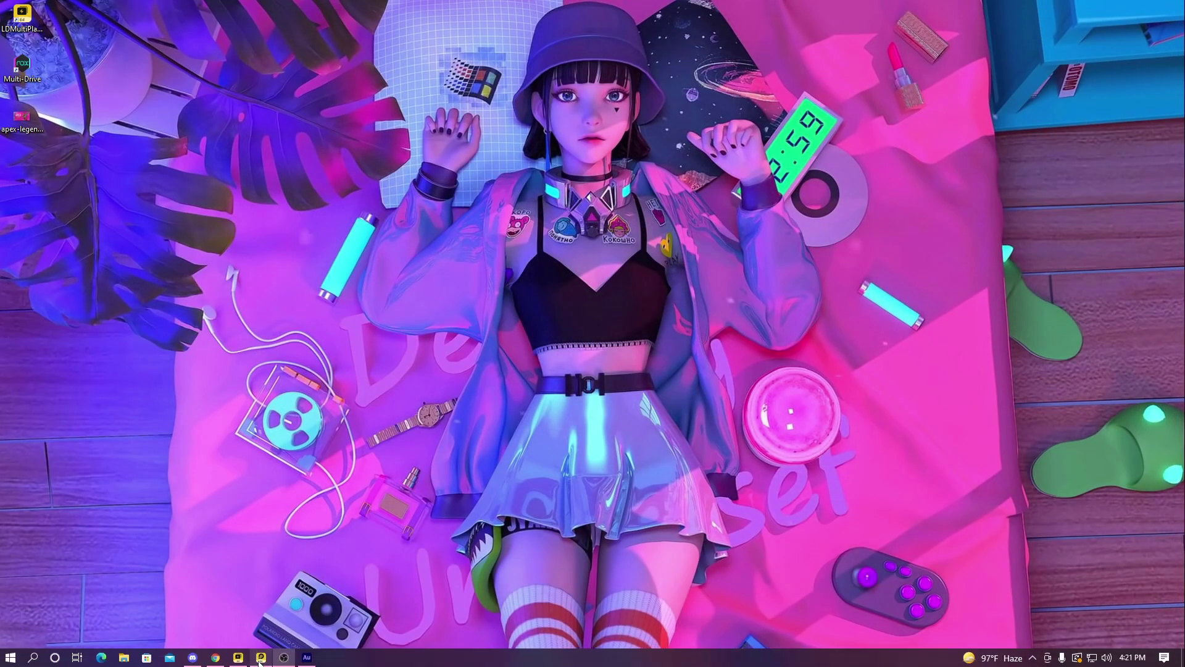
click(258, 664)
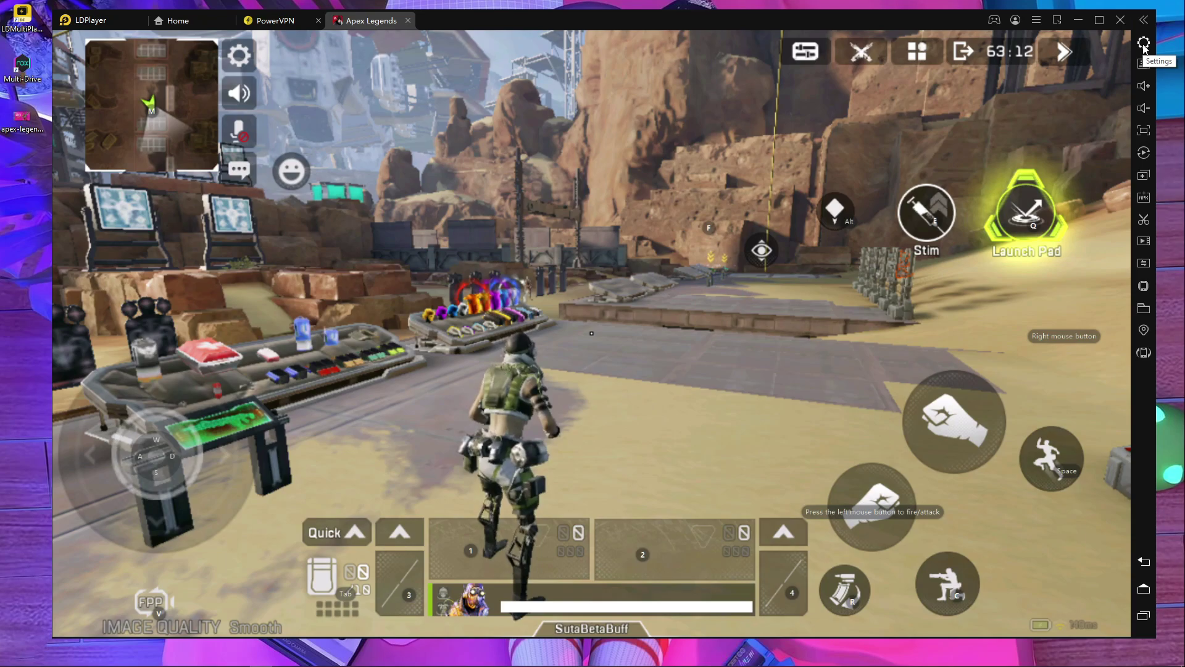
- Open the emulator's advanced settings and set the CPU to 4 cores (recommended)
click(1143, 43)
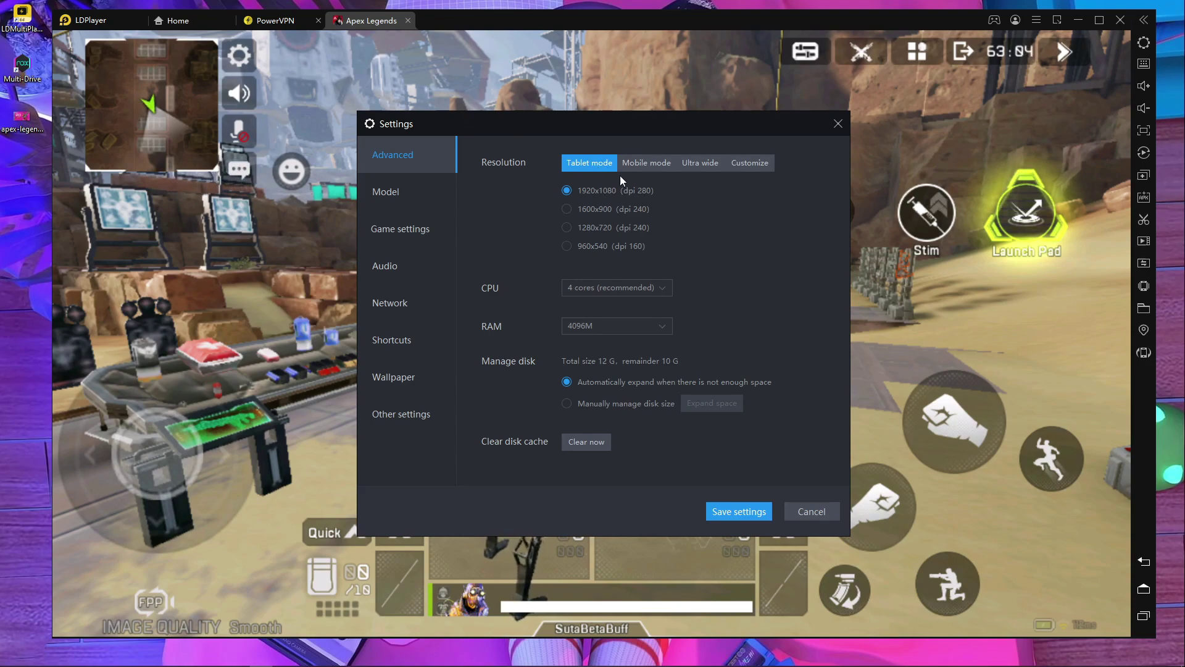
click(601, 288)
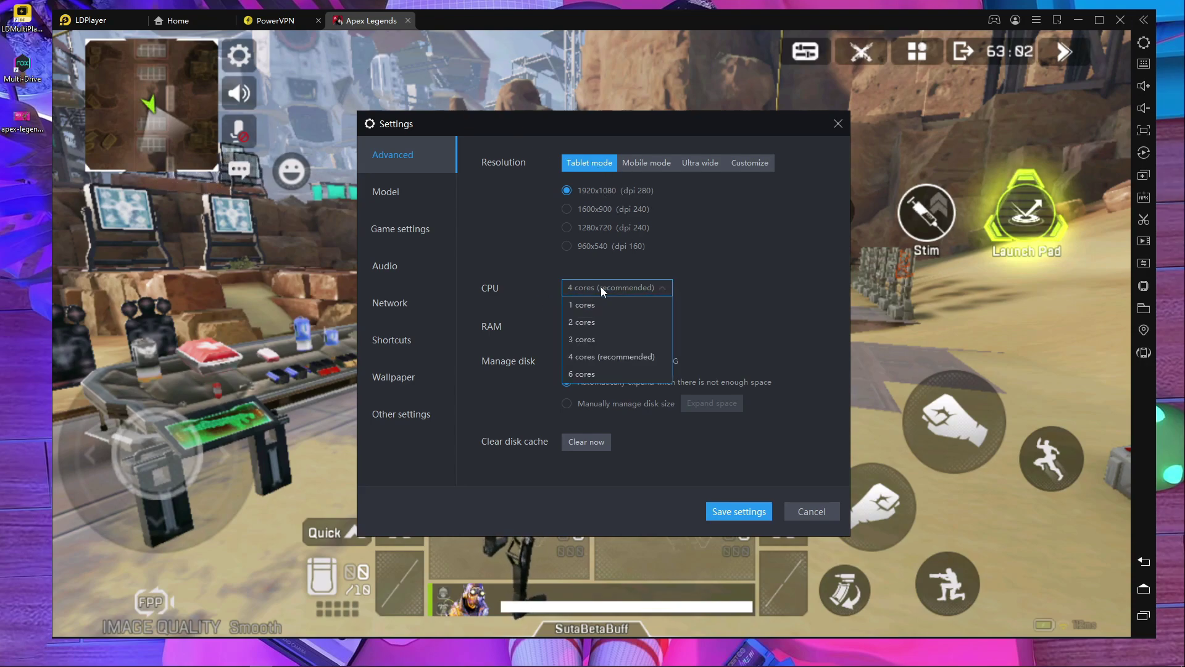
click(599, 355)
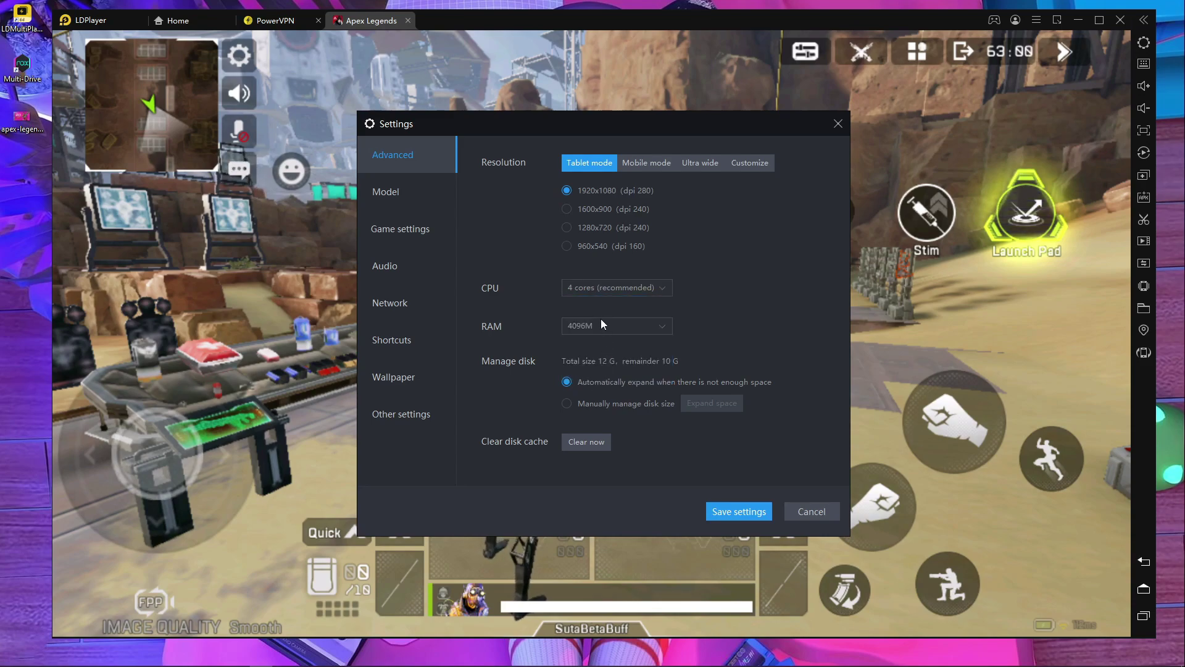
- Set the emulator's RAM to 4096M in the advanced settings
click(604, 286)
click(710, 312)
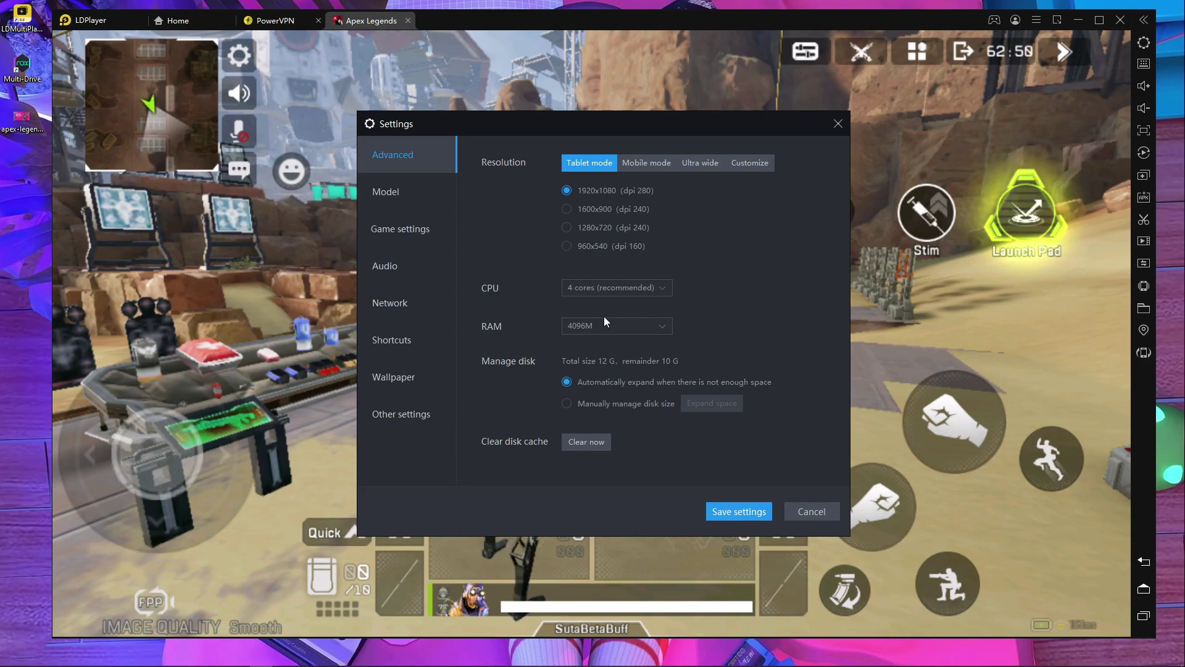
click(613, 332)
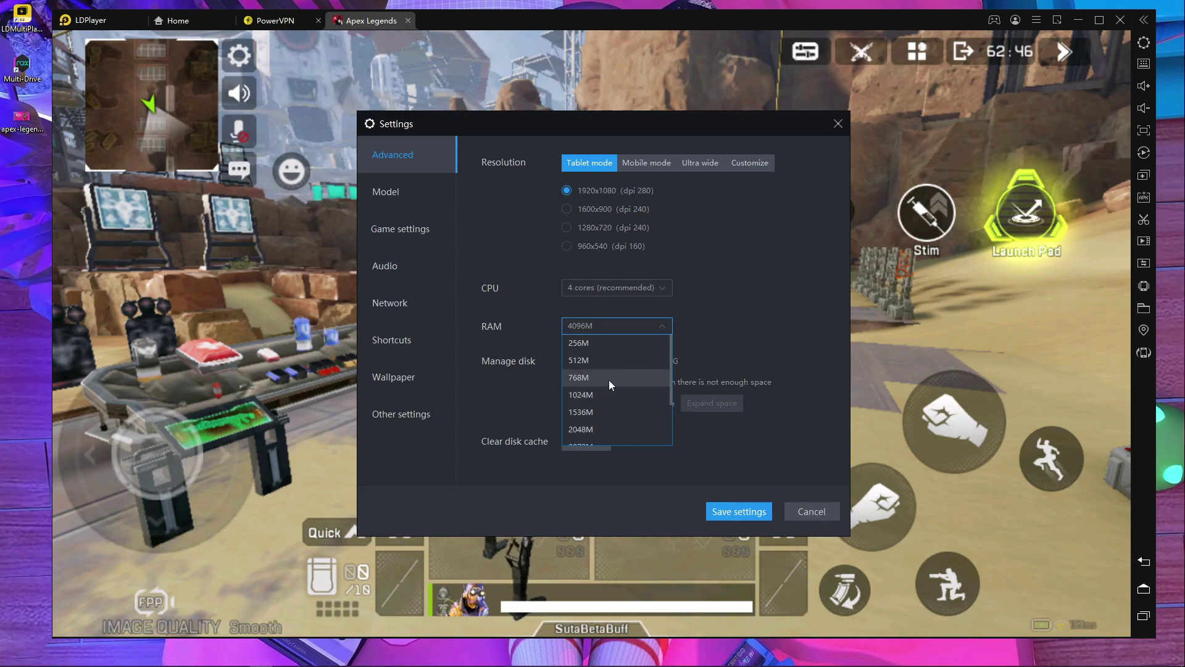
scroll(615, 391, down, 2)
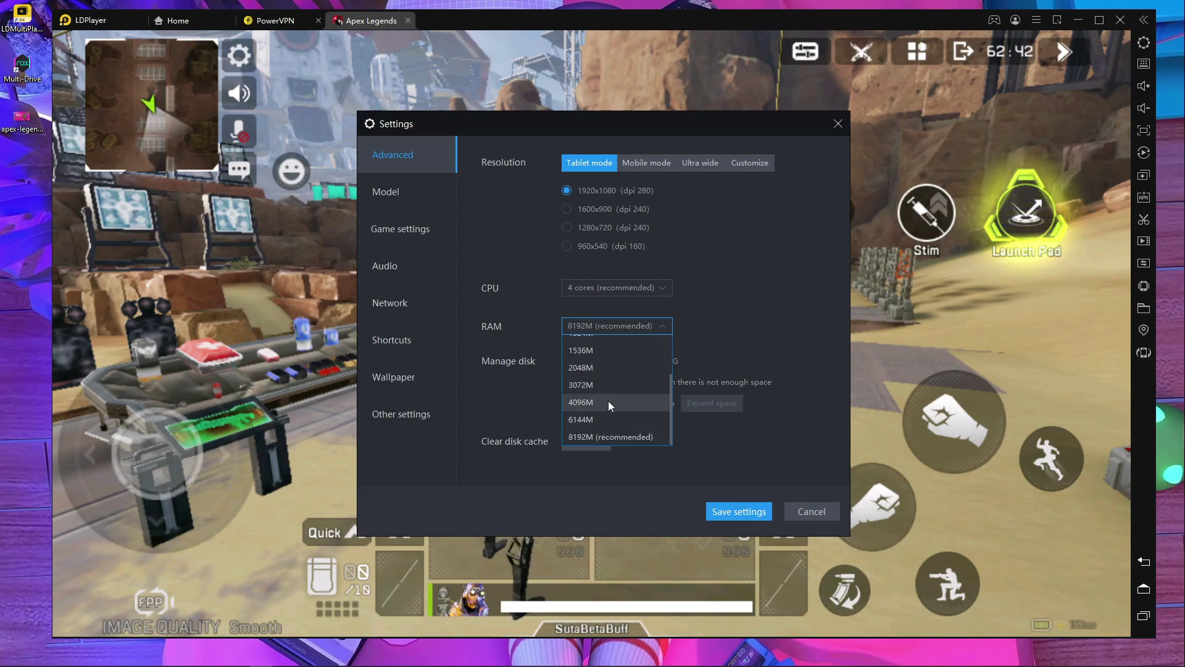
click(581, 402)
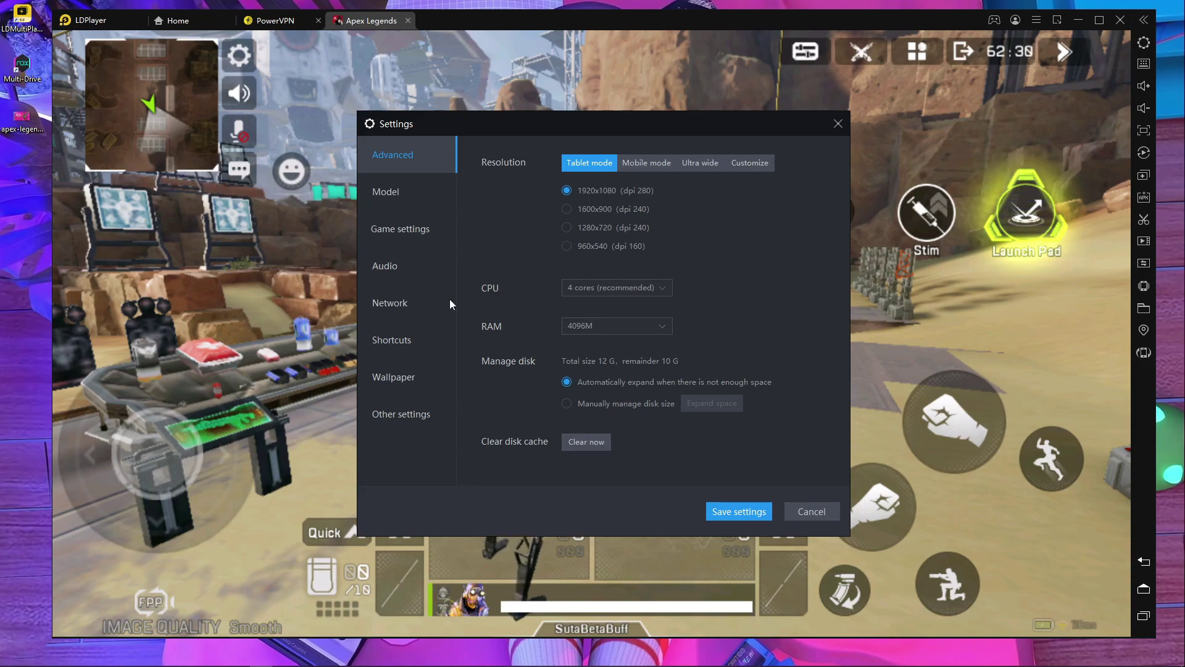
- Browse the preset device models, choose the Samsung Galaxy S20 preset with model SM-G9880, and save the settings
click(394, 194)
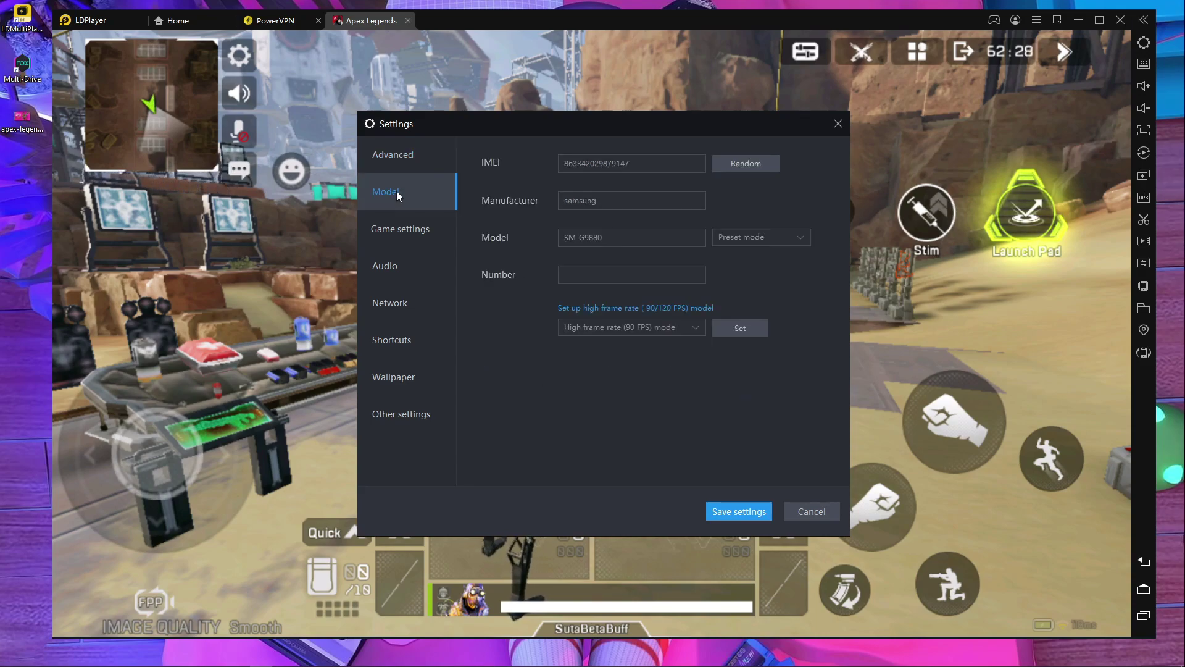
click(759, 239)
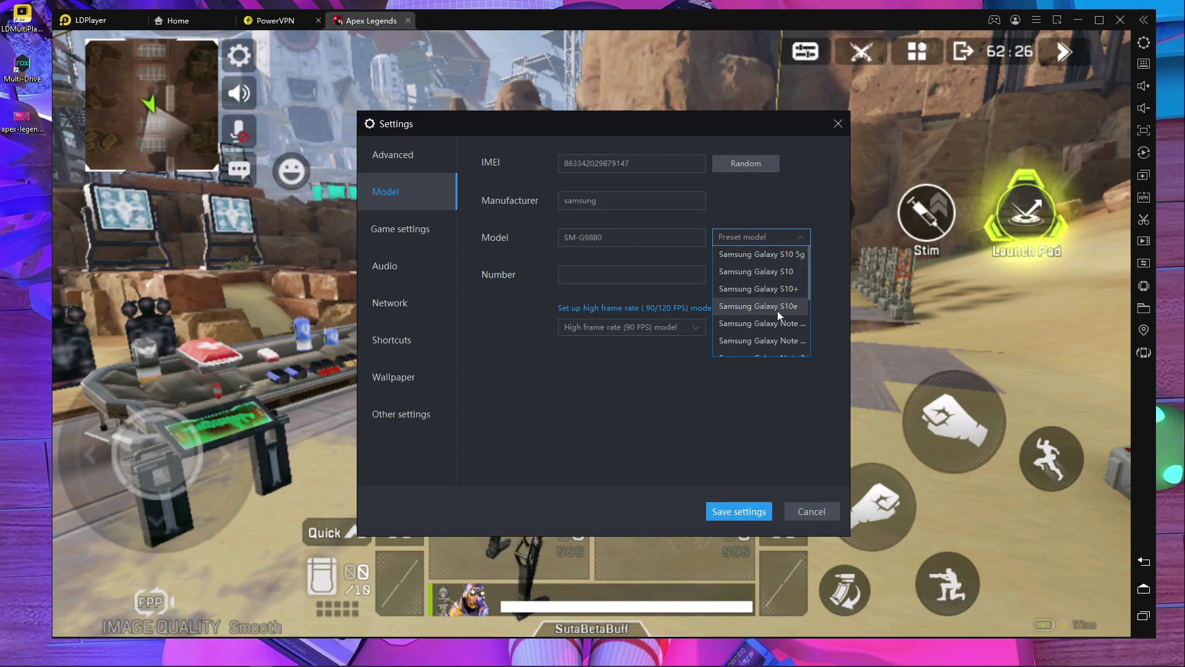
scroll(776, 347, down, 3)
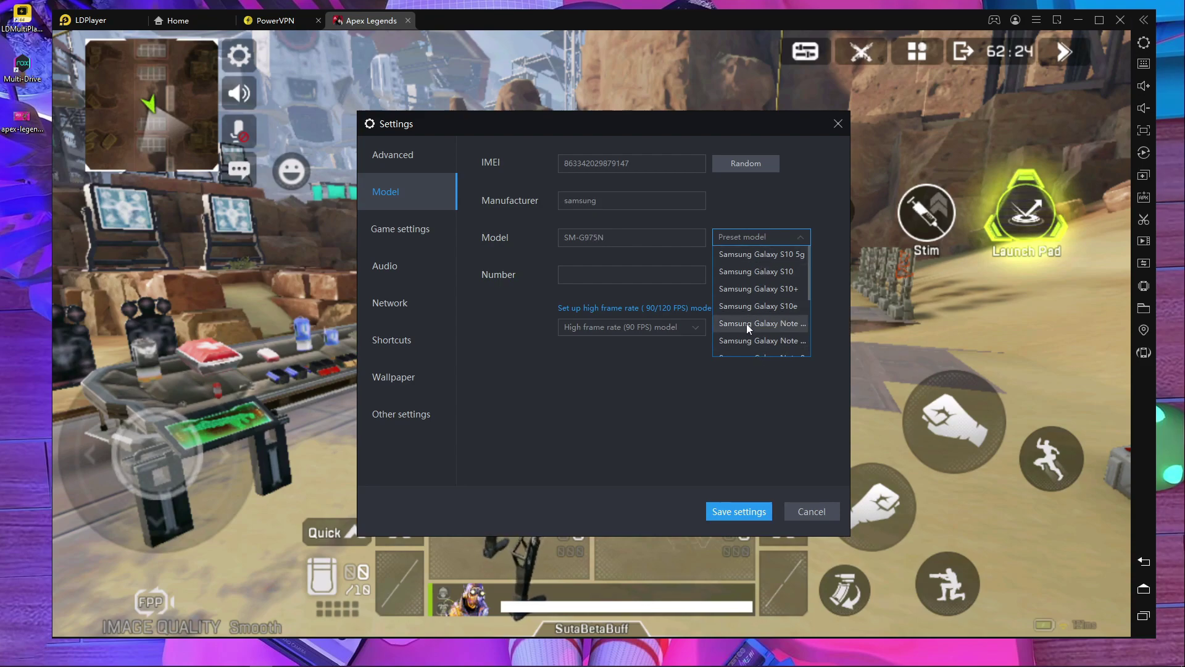
scroll(778, 338, down, 1)
click(777, 345)
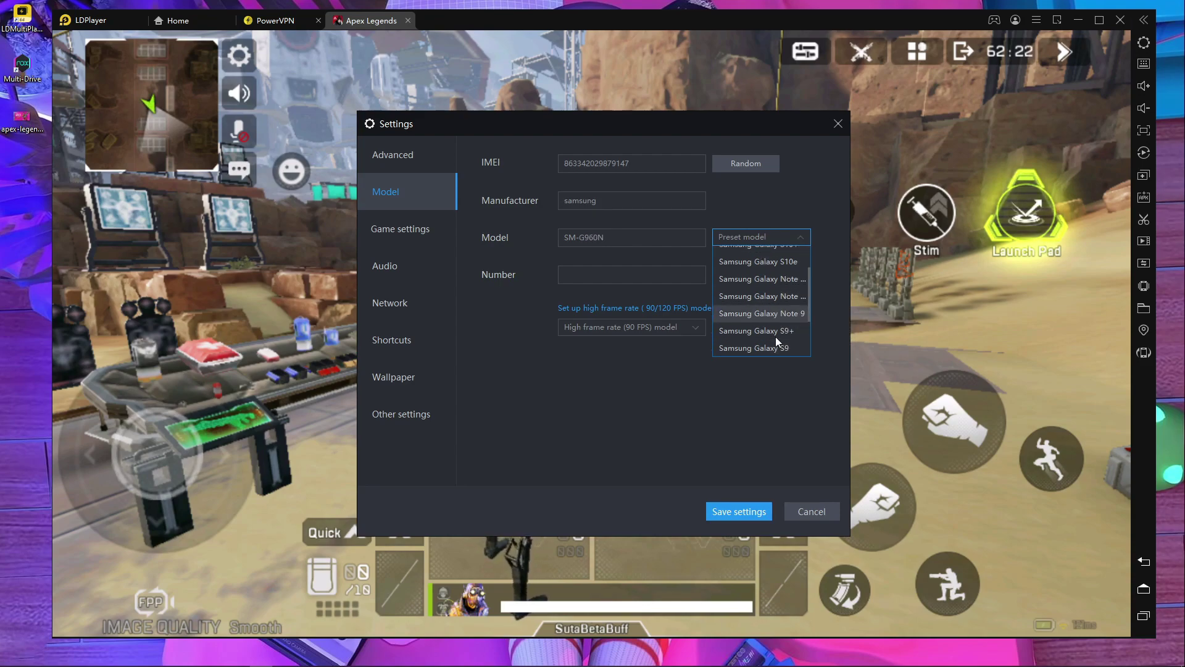
scroll(776, 336, down, 2)
click(772, 346)
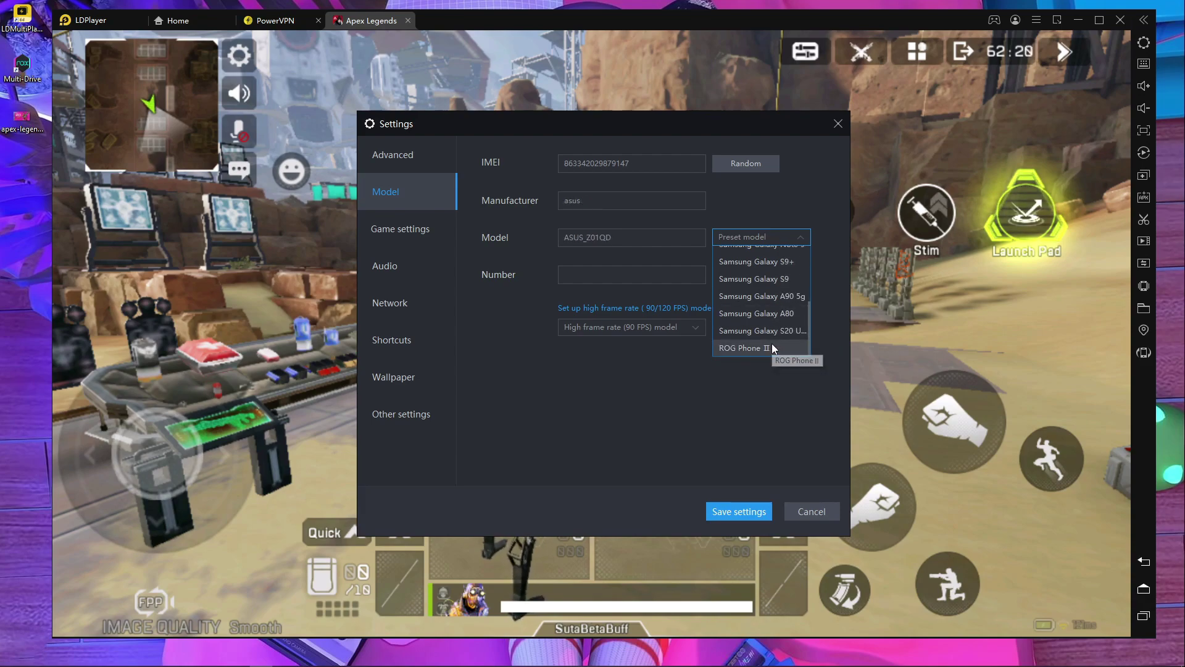
click(766, 331)
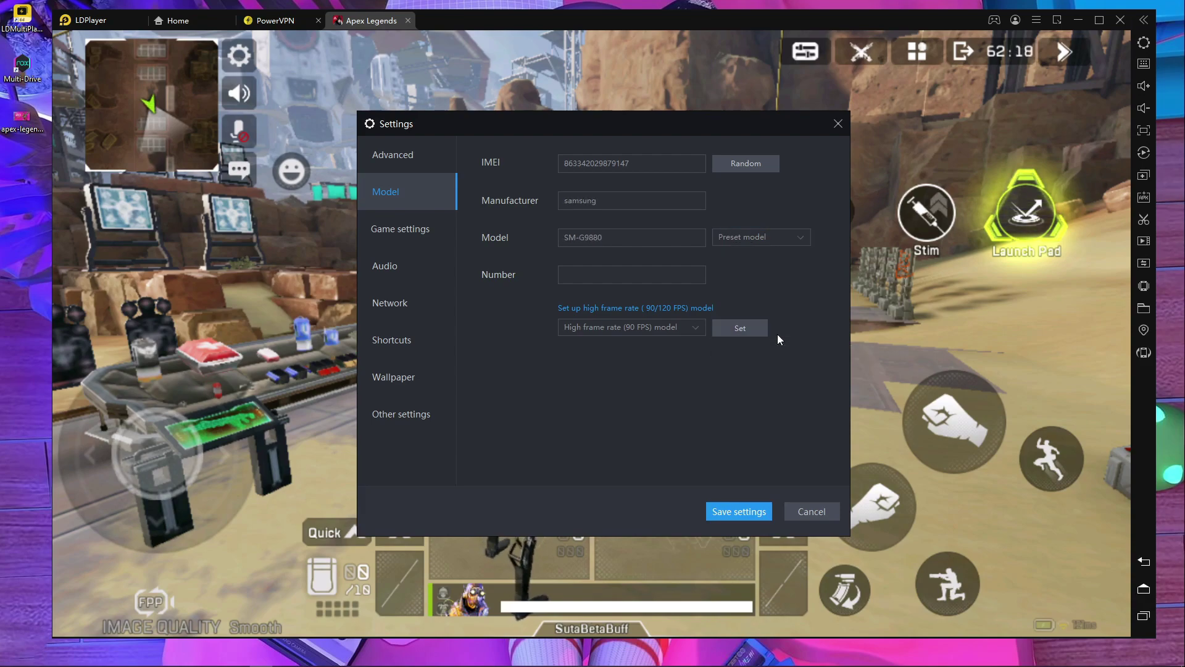
click(737, 512)
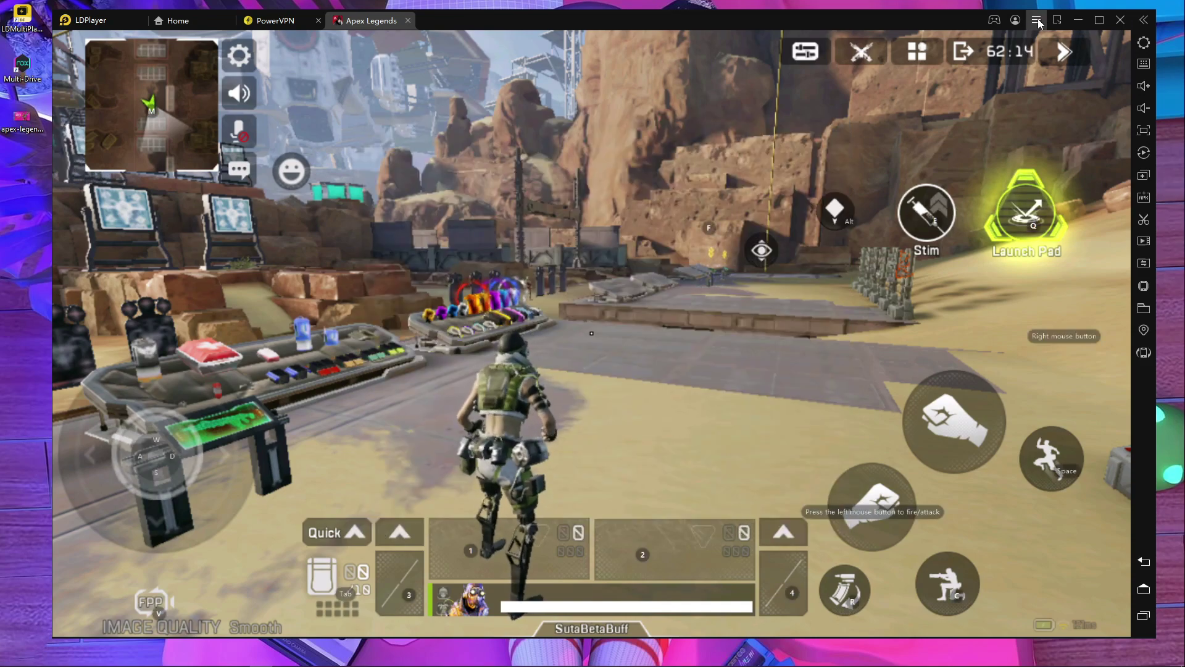
- Reopen the emulator settings, review the game, audio, network, shortcuts, wallpaper and other settings pages, and save
click(1037, 21)
click(1089, 88)
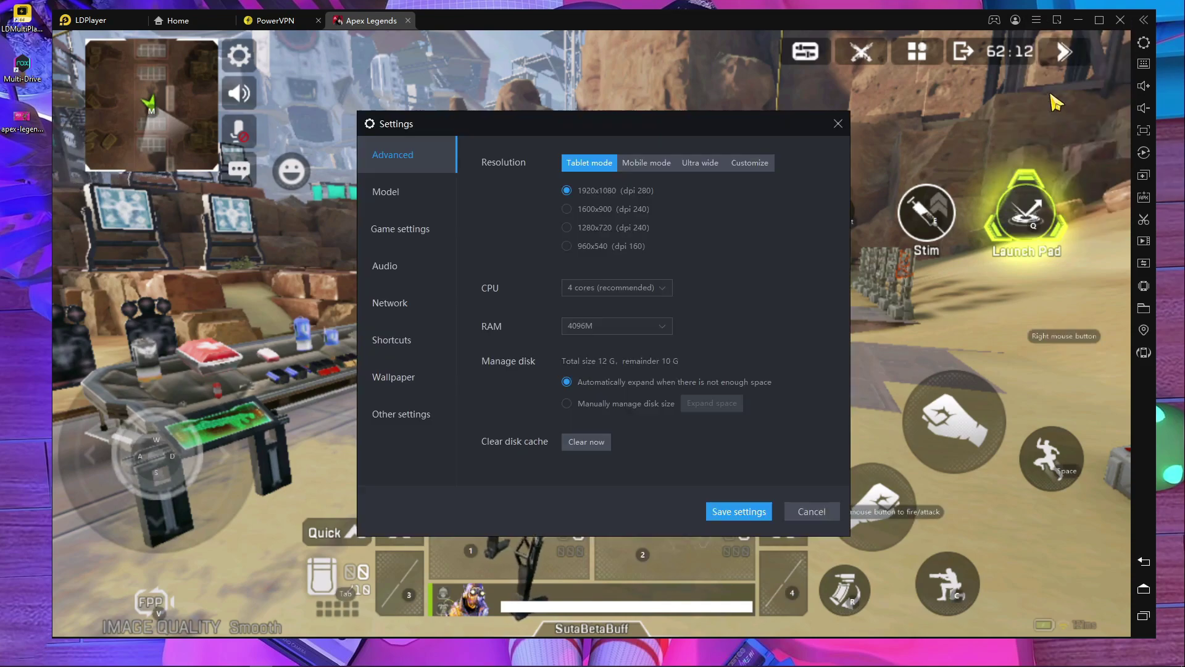
click(416, 241)
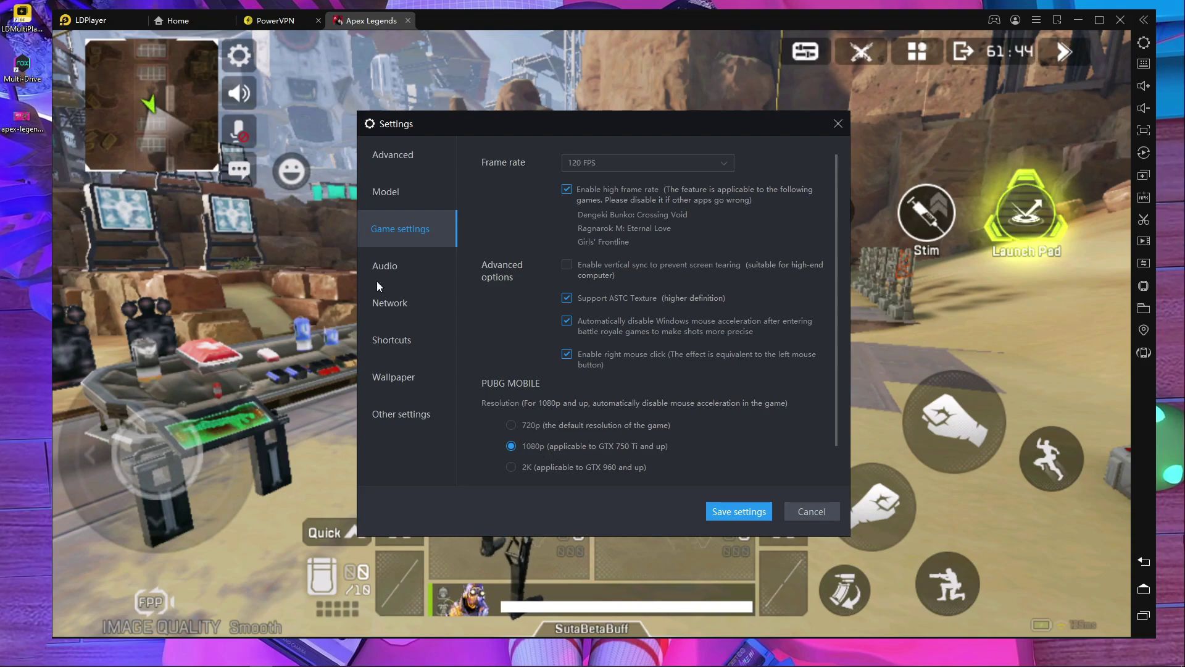
click(399, 266)
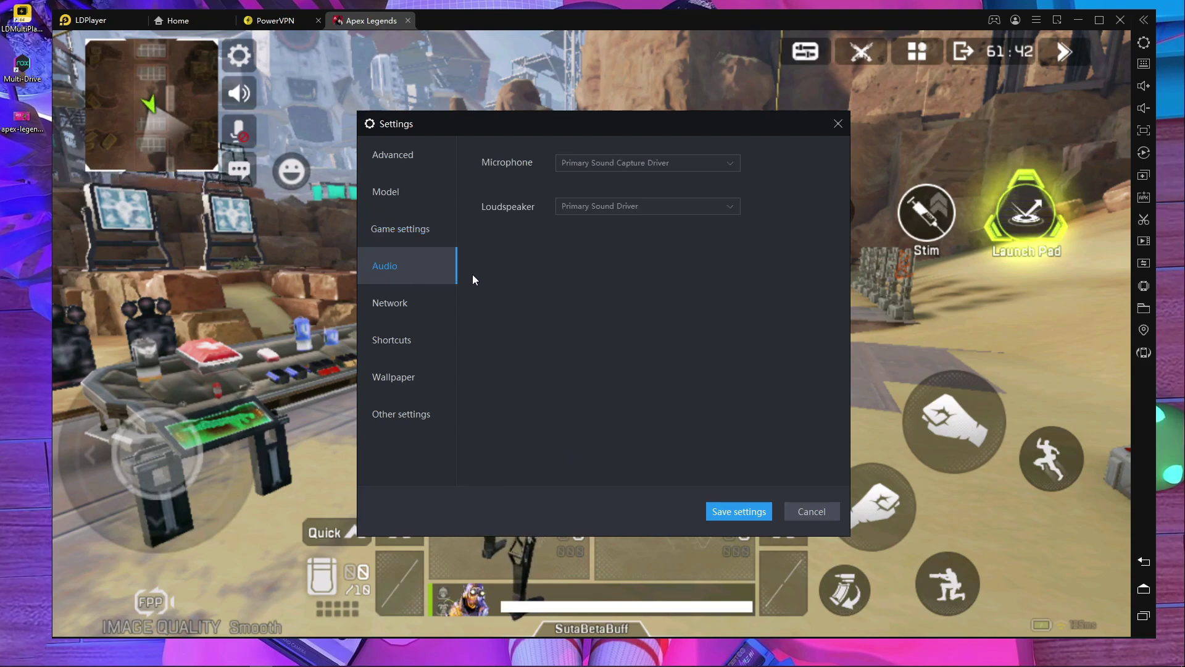
click(407, 312)
click(401, 343)
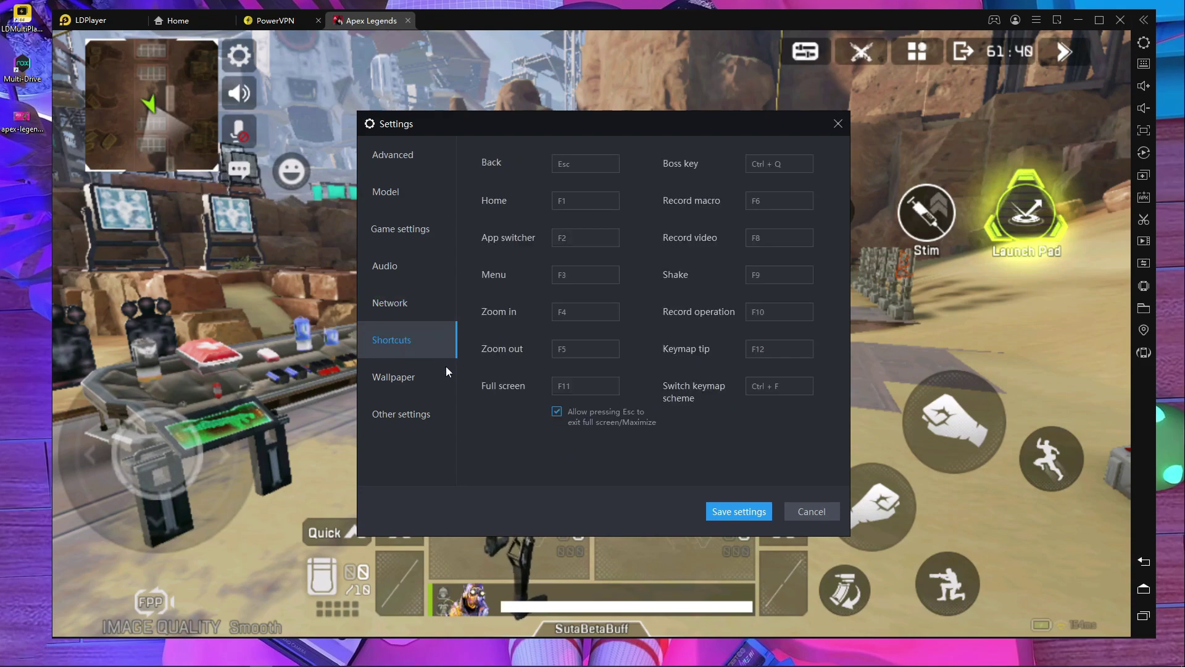
click(407, 383)
click(432, 426)
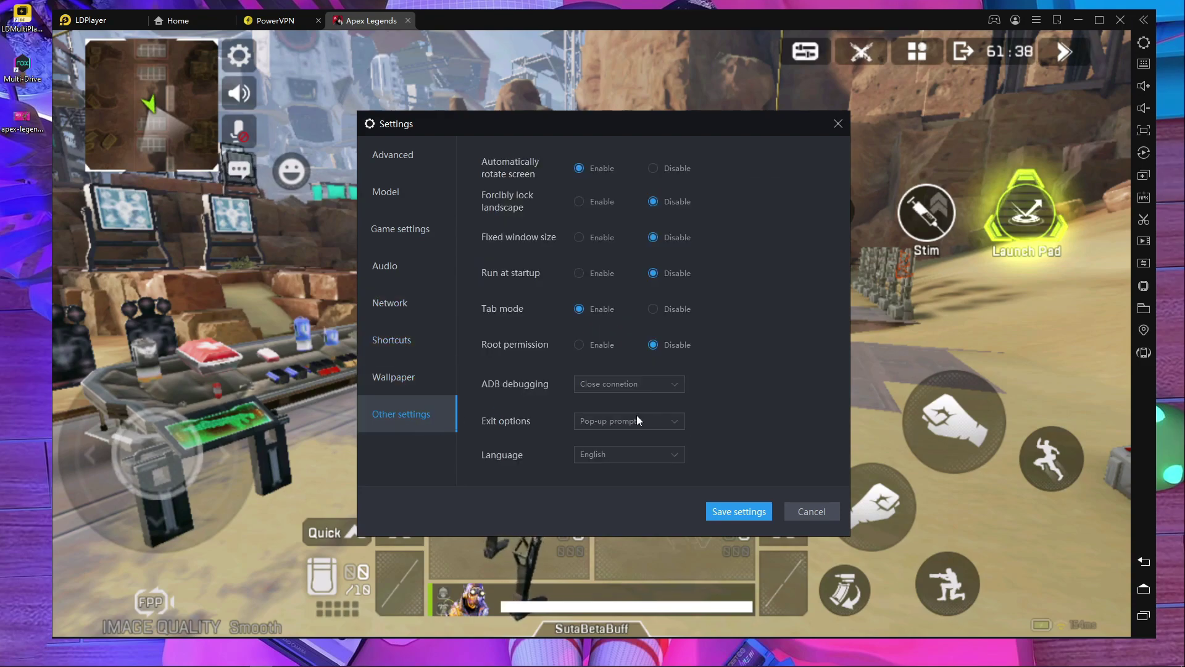
click(739, 511)
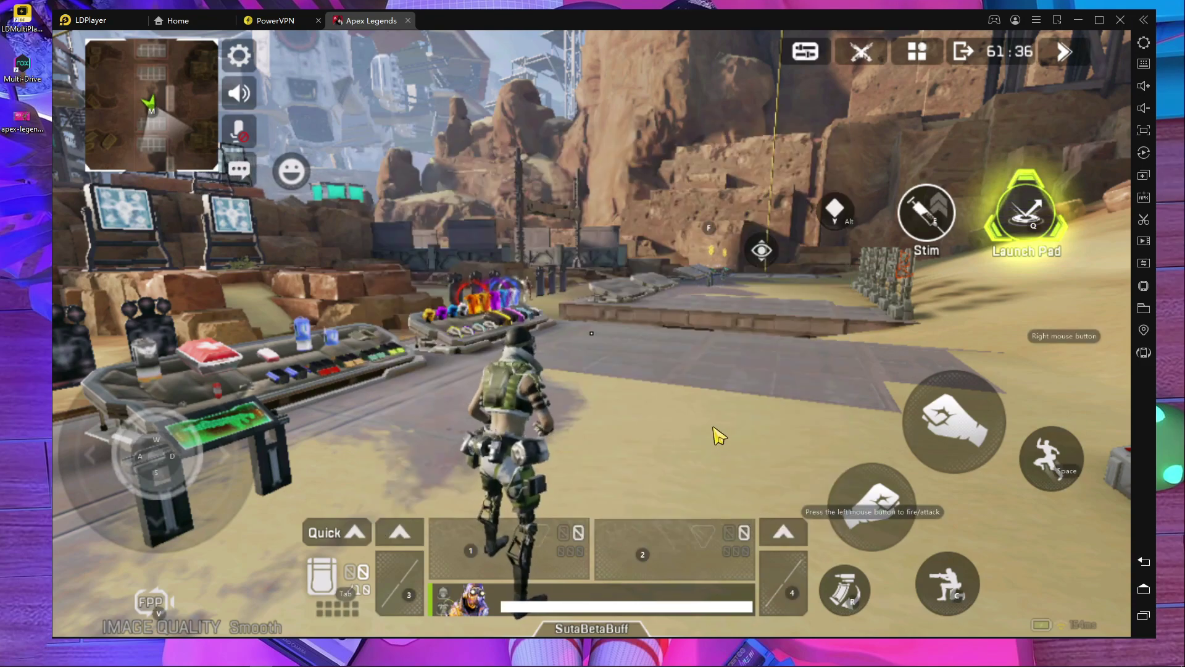
- Run, turn and jump around the Apex Legends firing range to try the mapped movement controls
key(w)
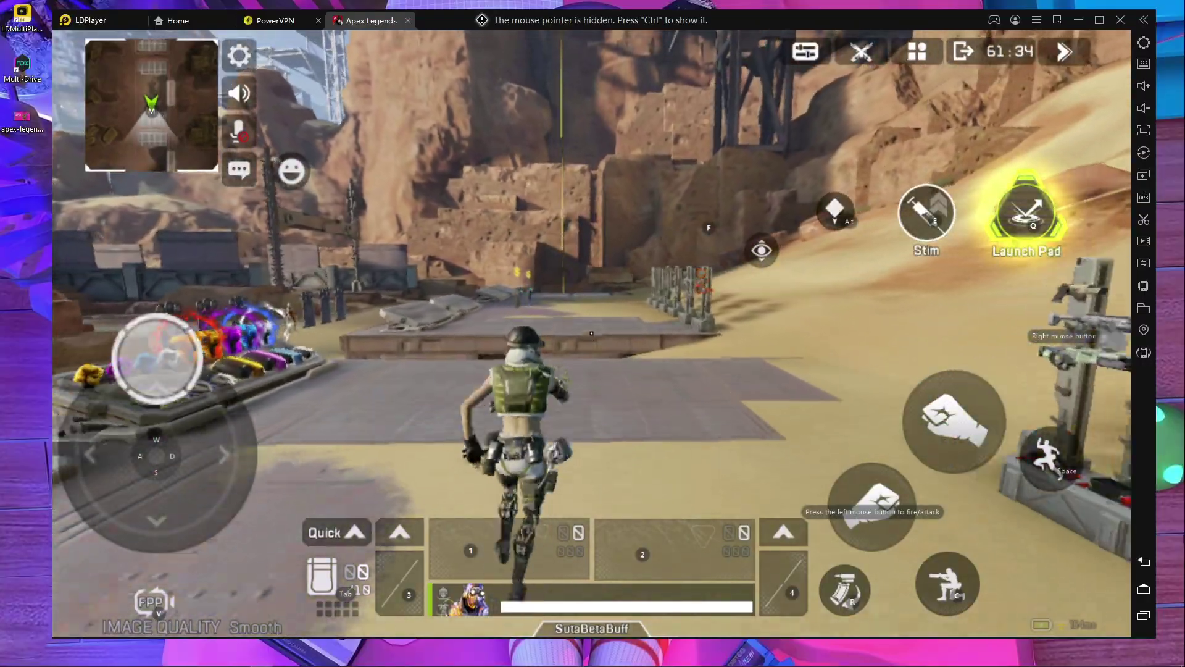
key(a)
key(w)
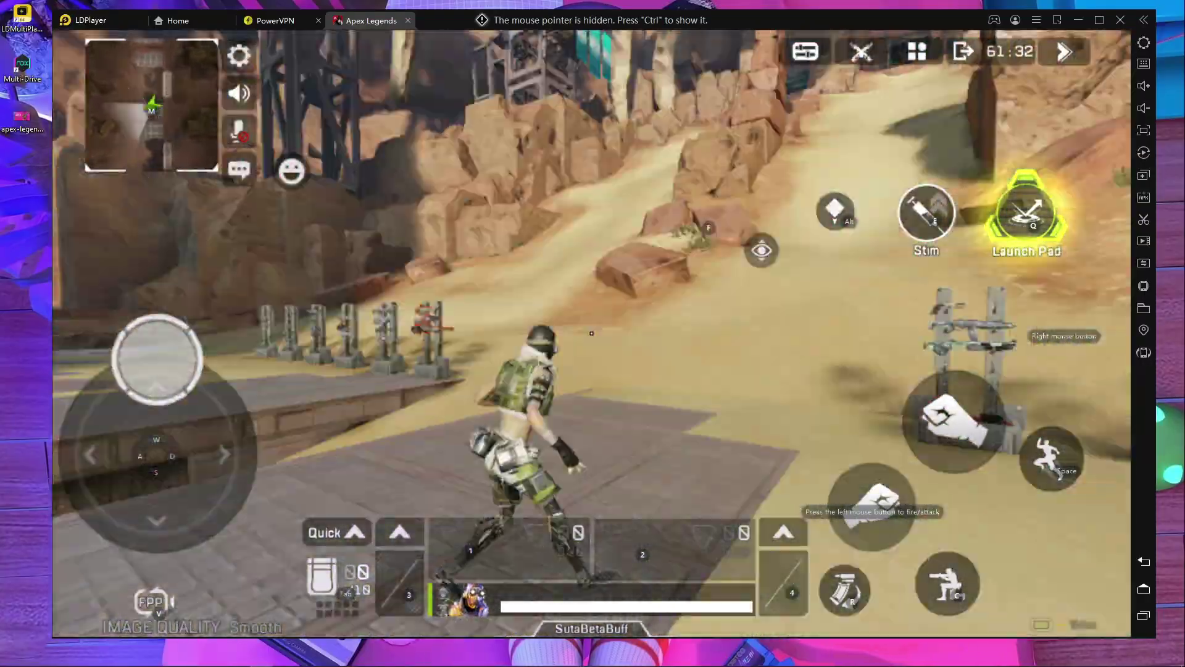
key(a)
key(space)
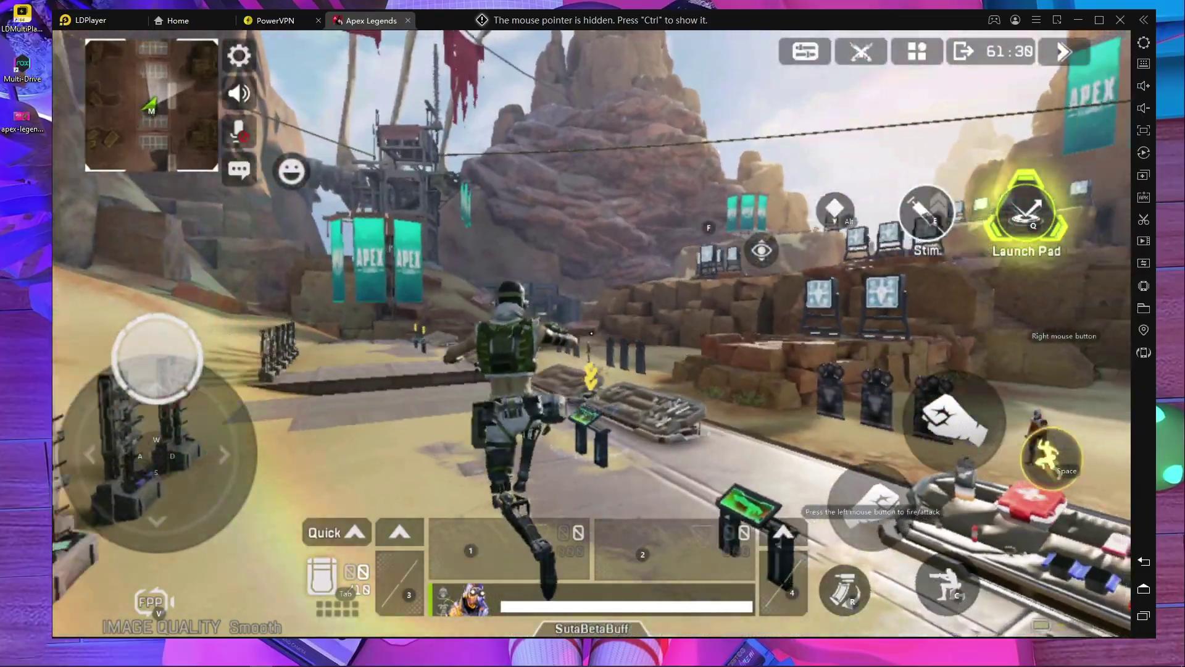
click(592, 334)
key(space)
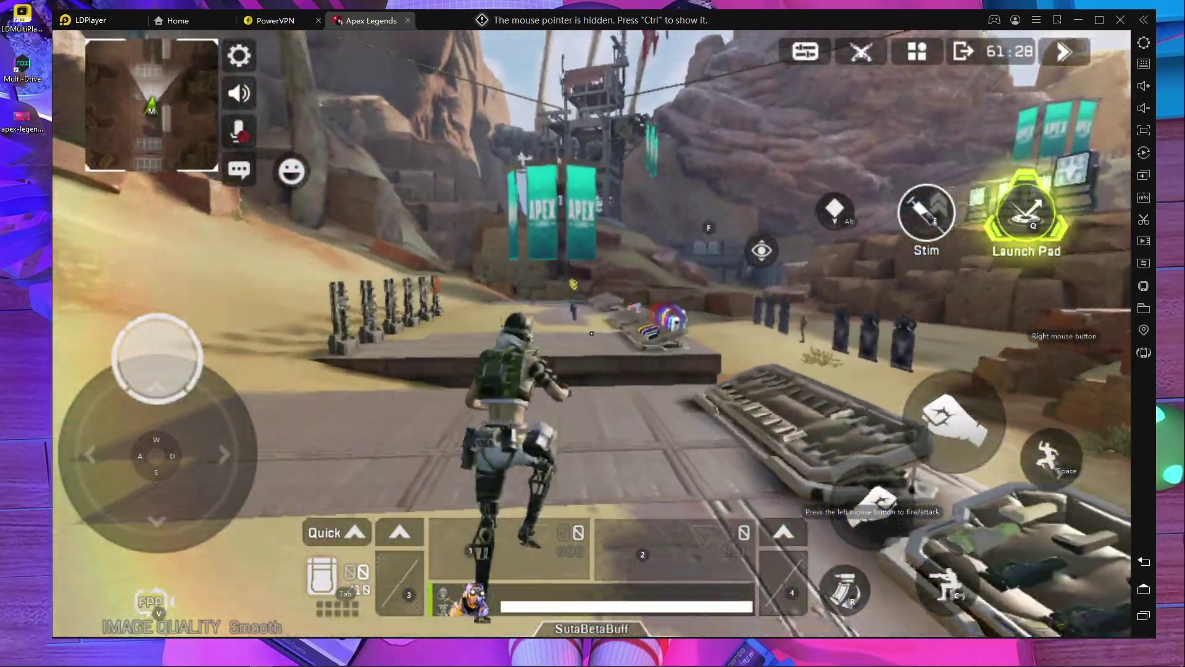
key(space)
key(space)
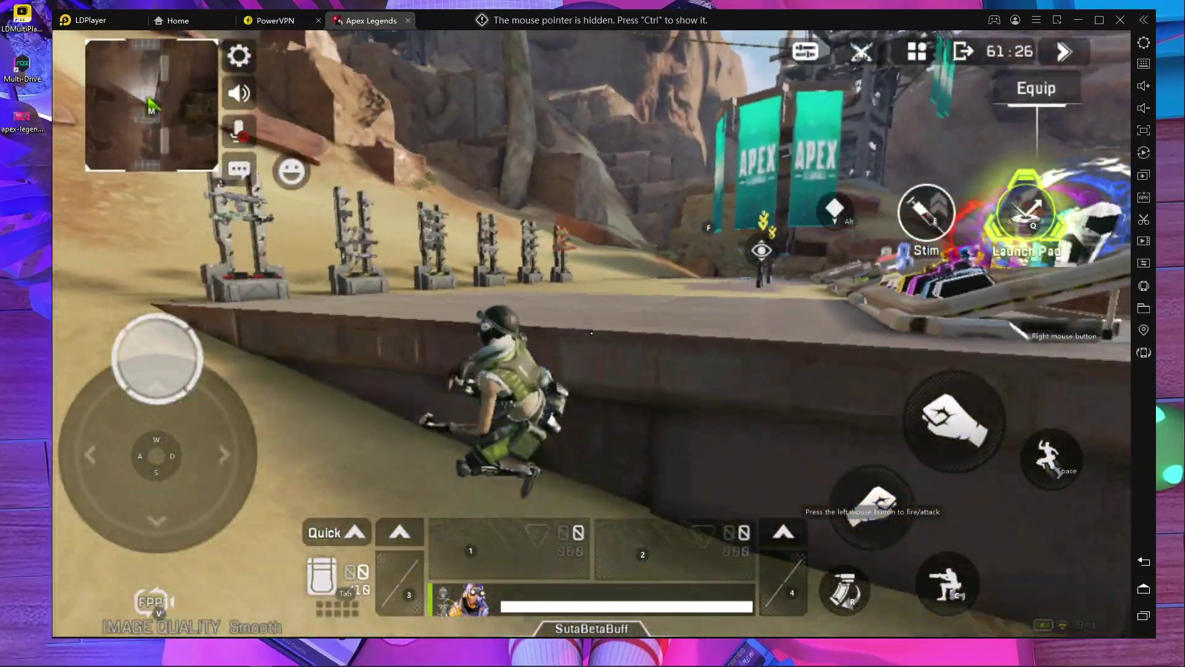
key(space)
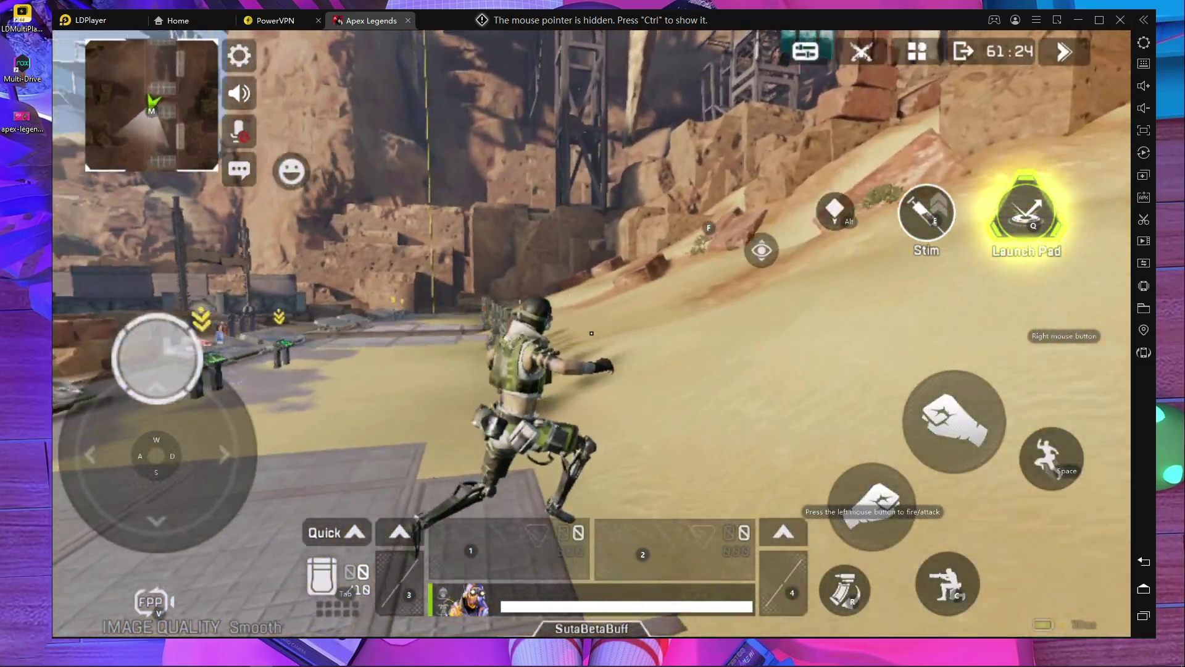
key(a)
key(w)
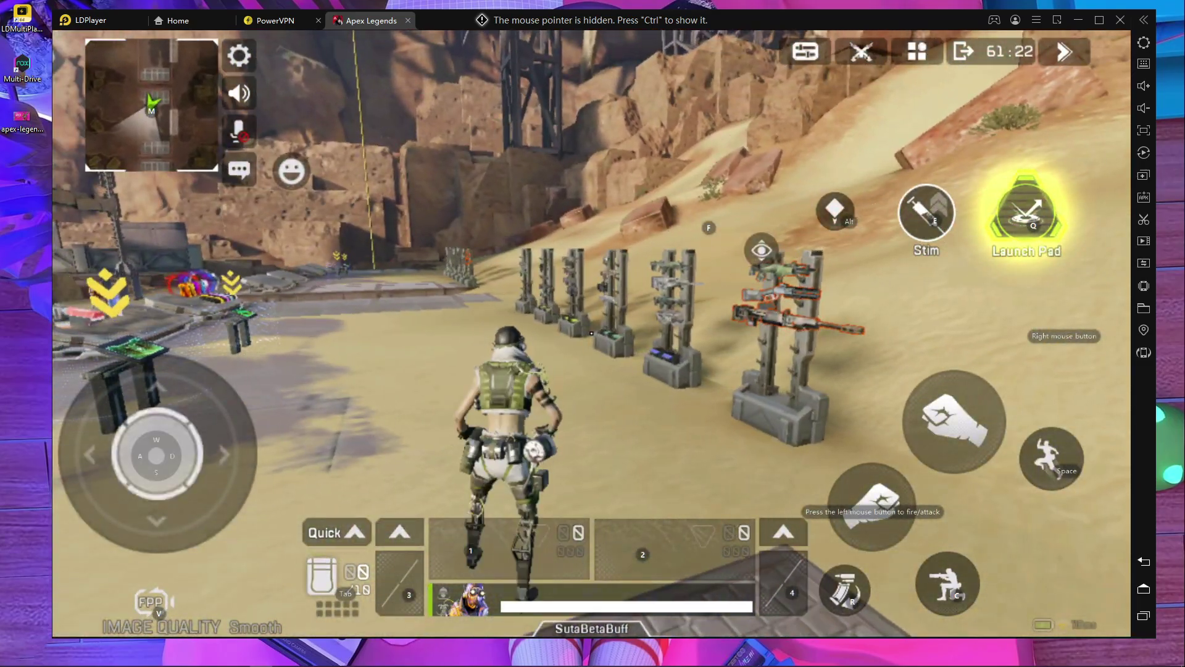
- Run along the firing range's weapon racks with jumps and punches, and pick up the RE-45 pistol
key(w)
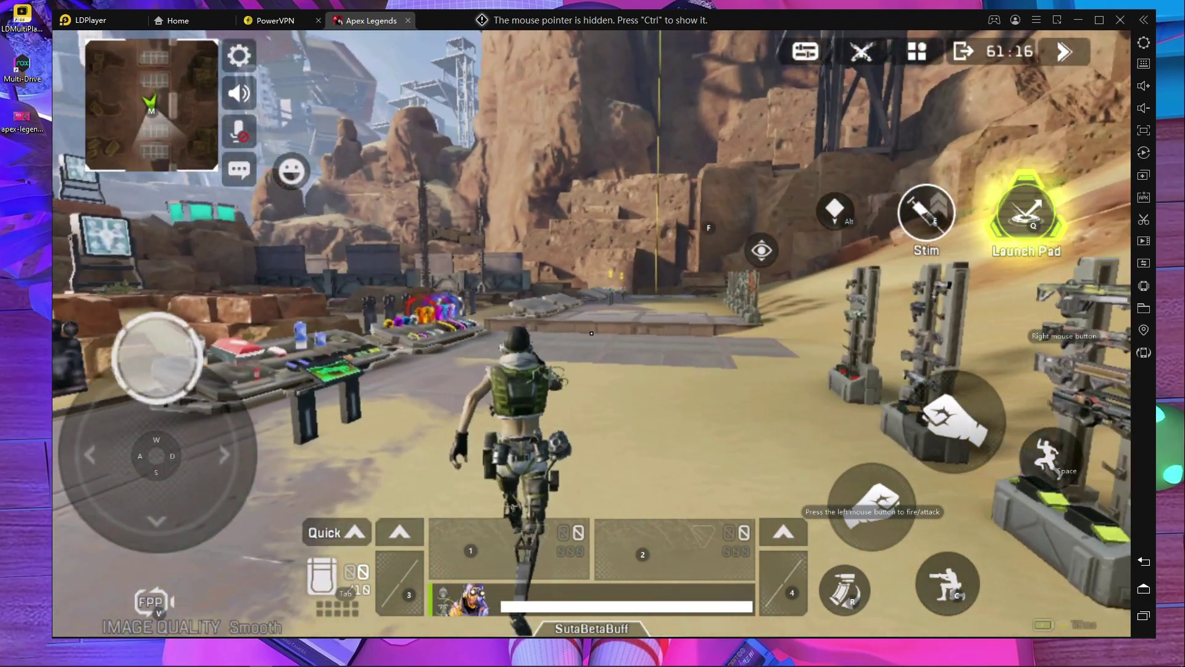
key(w)
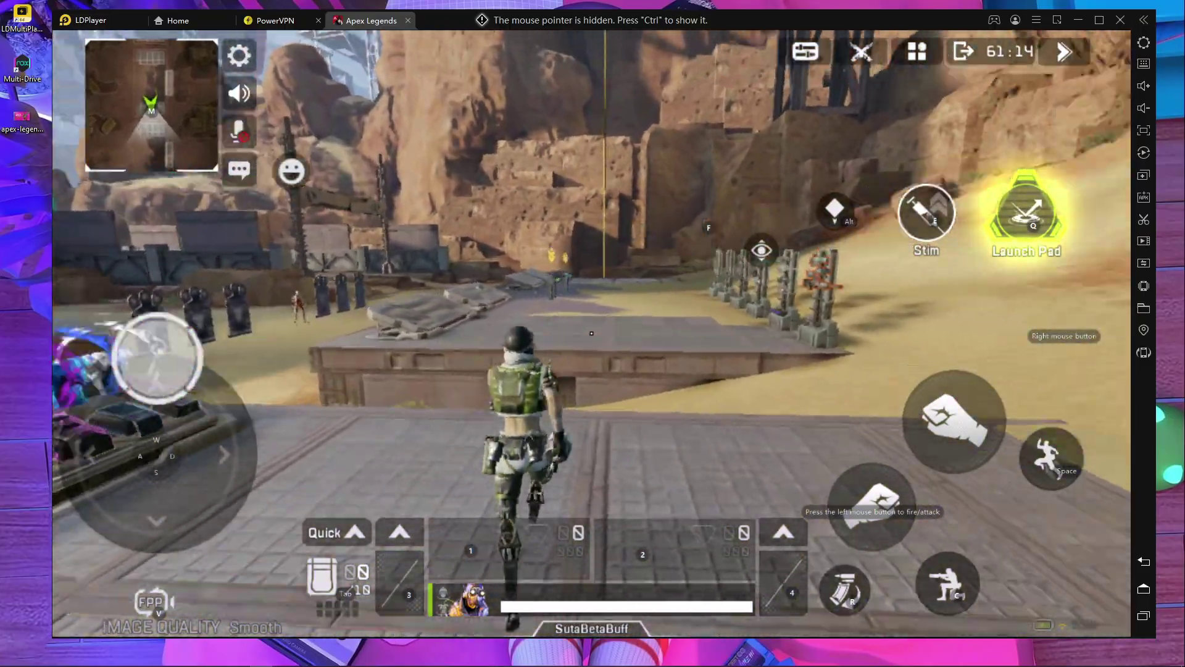
key(d)
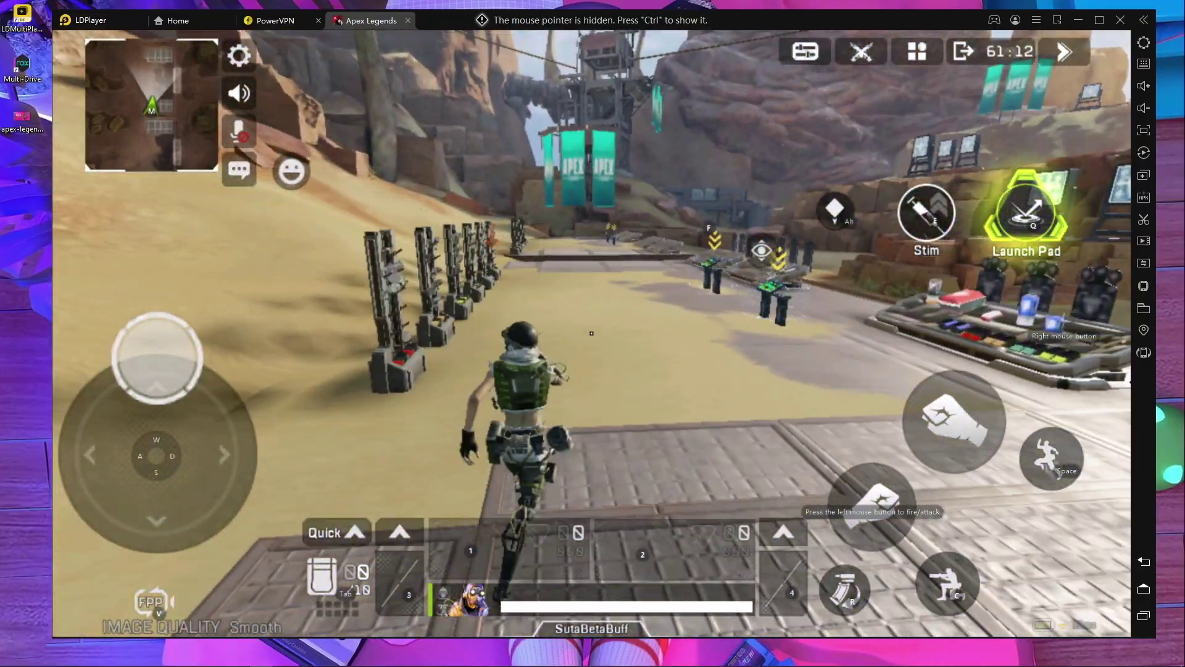
key(c)
key(w)
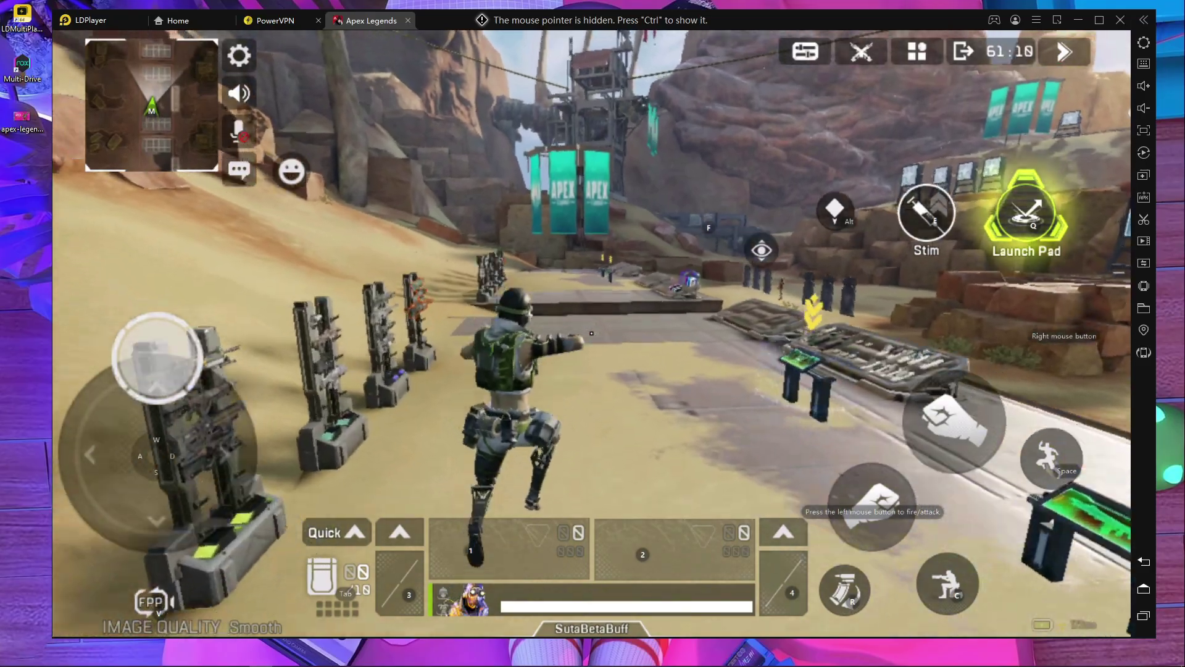
key(a)
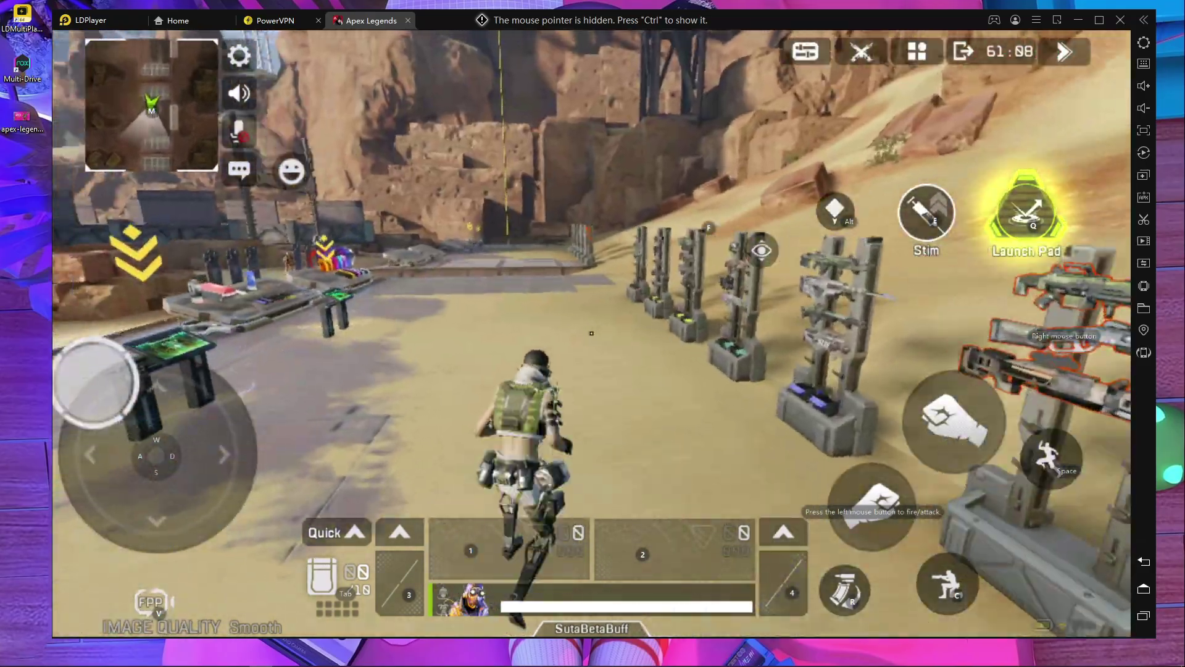
key(space)
click(591, 333)
key(a)
click(591, 334)
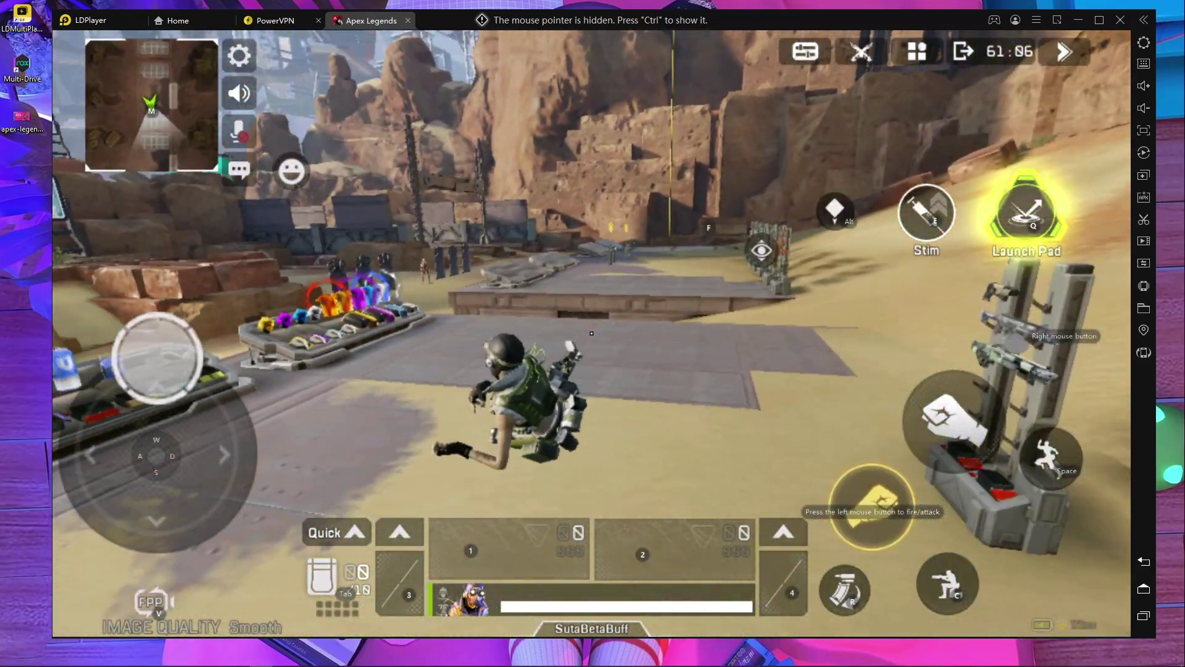
key(a)
key(d)
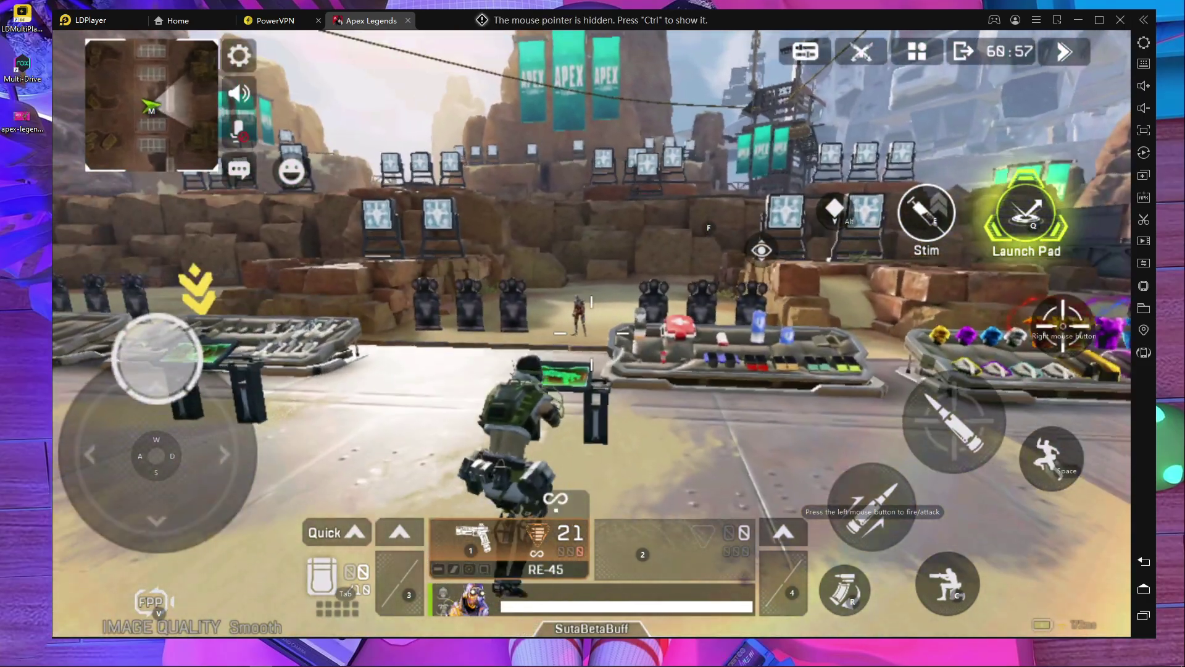
- Aim the RE-45 down its sights and fire at the dummies between the black targets, strafing between bursts
key(a)
right_click(591, 334)
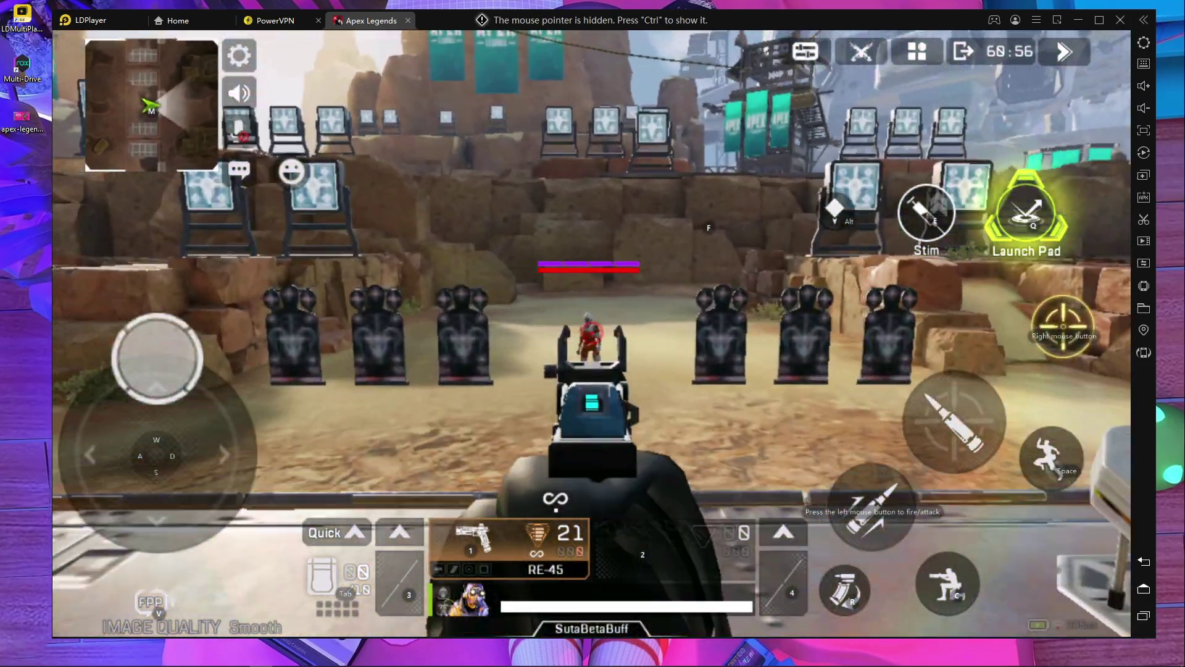
click(591, 333)
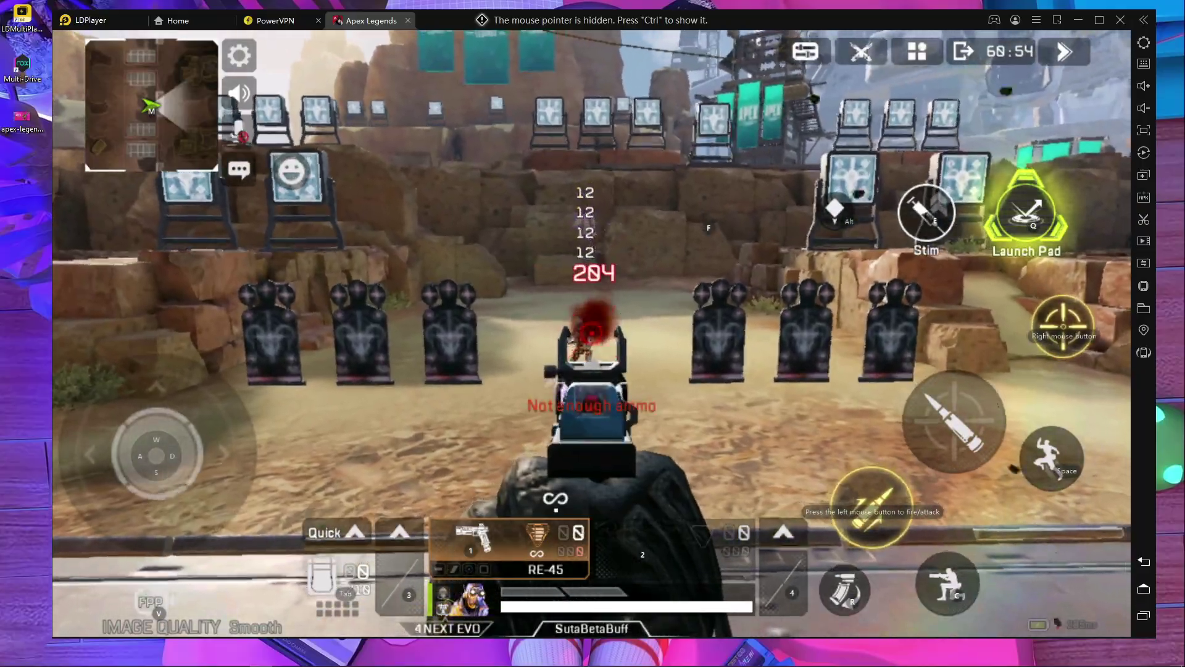
key(d)
key(a)
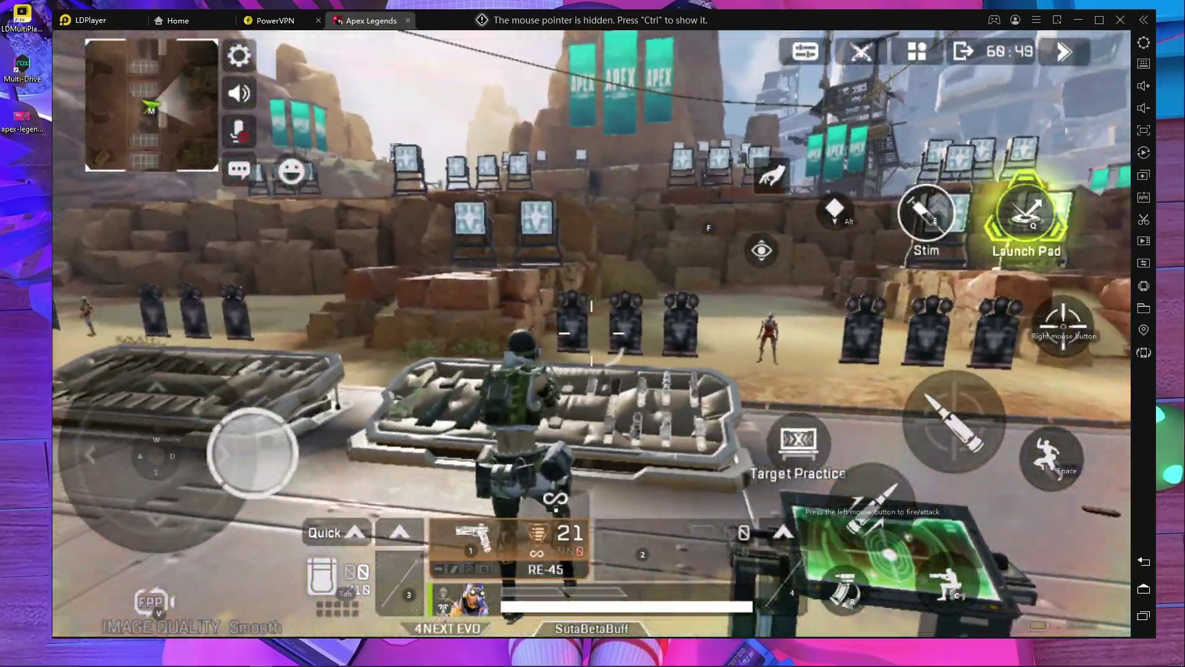
key(w)
right_click(593, 333)
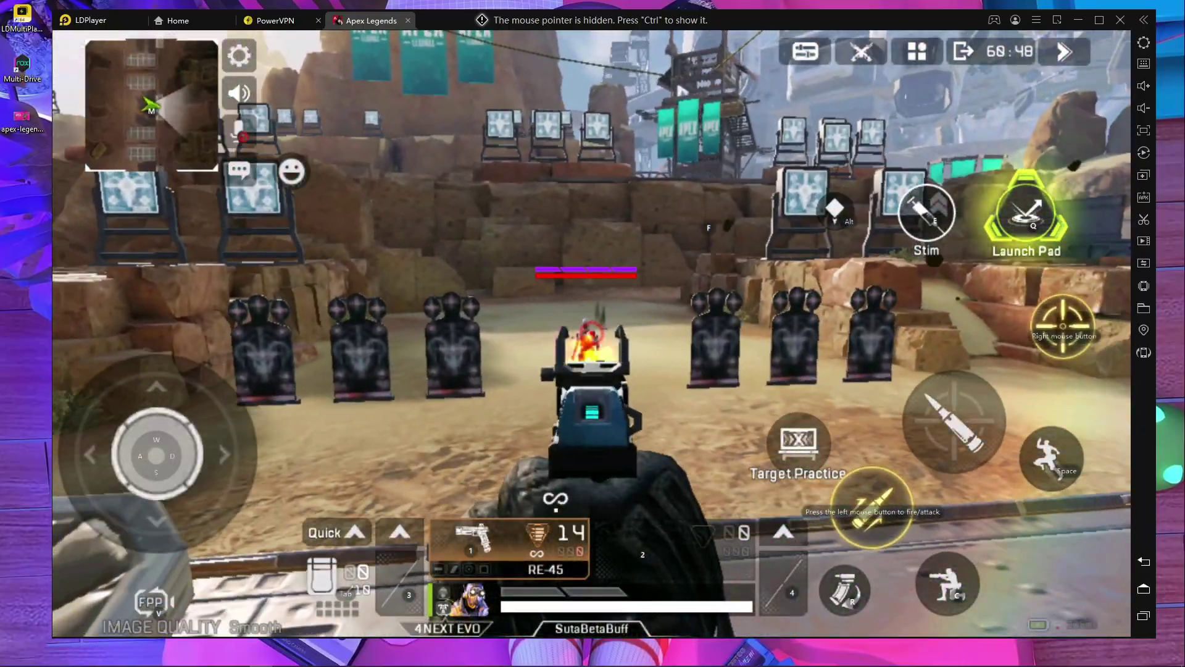